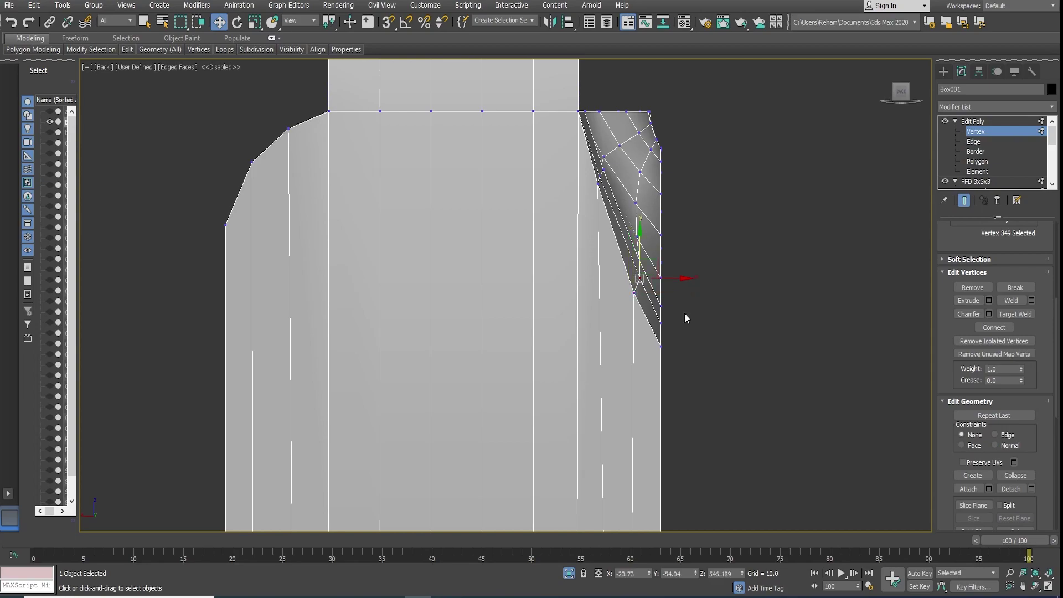
# Step: Reposition the box's vertices along the curved cut at its upper corner to smooth the cut's outline
pyautogui.scroll(-3, 795, 266)
pyautogui.scroll(3, 695, 308)
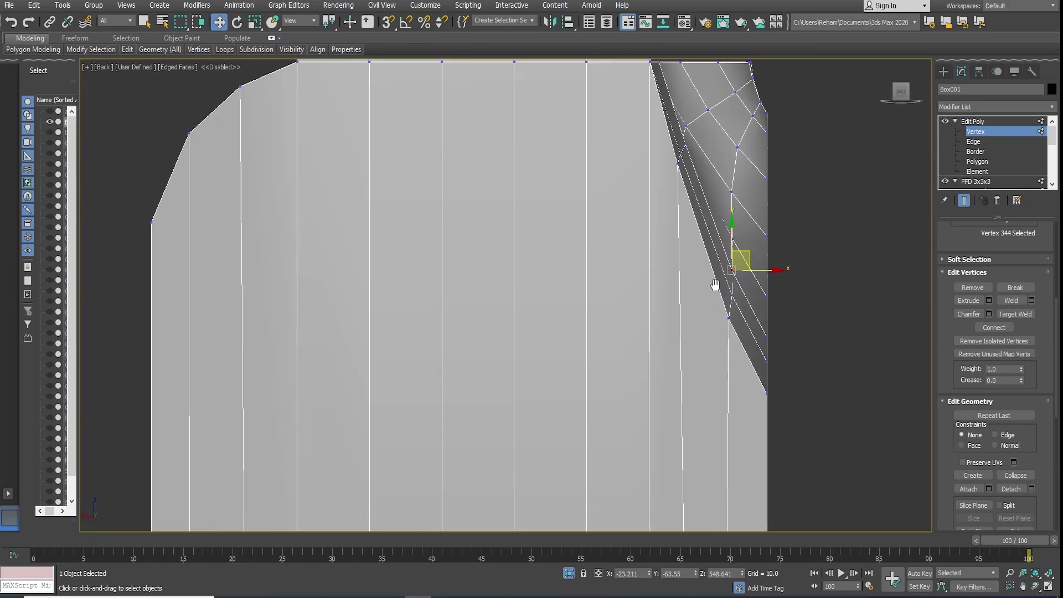
pyautogui.scroll(-3, 676, 309)
pyautogui.click(672, 304)
pyautogui.scroll(3, 672, 303)
pyautogui.click(995, 435)
pyautogui.click(971, 437)
pyautogui.scroll(2, 655, 200)
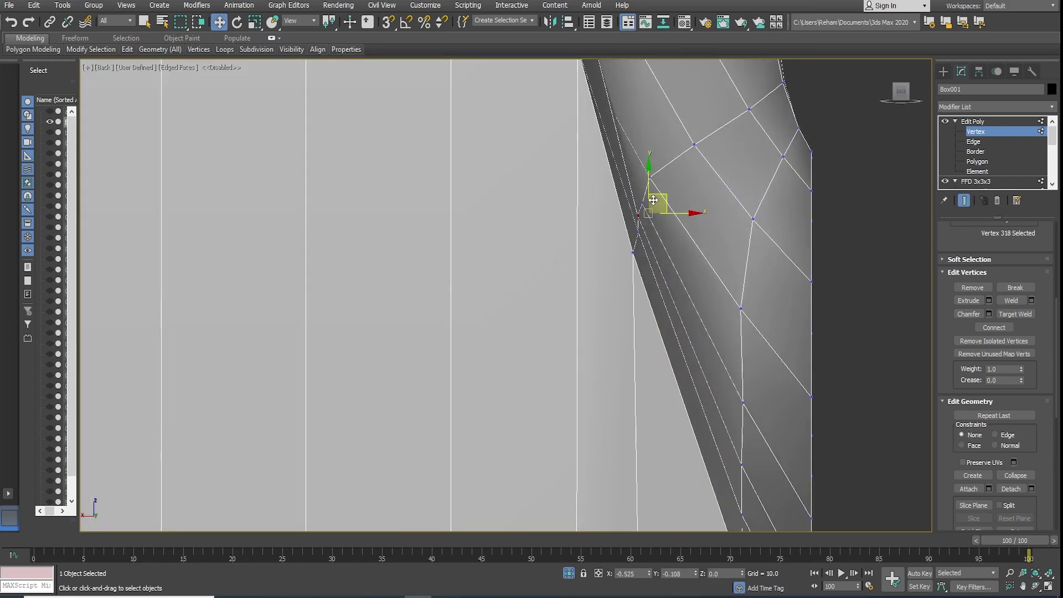
pyautogui.keyDown('alt'); pyautogui.moveTo(648, 214); pyautogui.dragTo(507, 333, button='middle'); pyautogui.keyUp('alt')
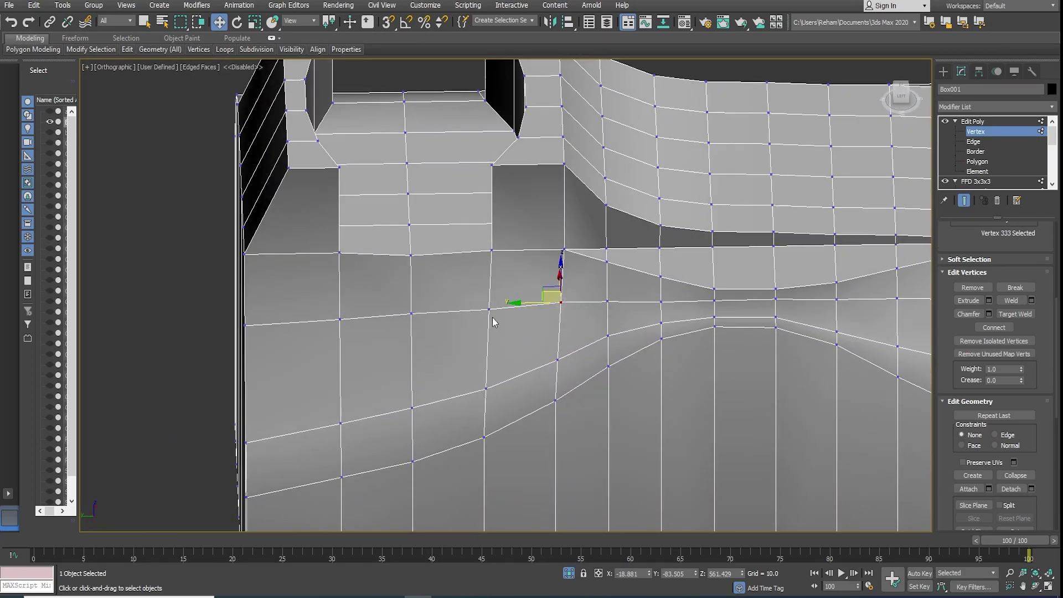
pyautogui.scroll(3, 507, 334)
pyautogui.scroll(-5, 509, 394)
pyautogui.scroll(3, 587, 333)
# Step: Hide the edged-face display and select the box's side polygons by angle, ignoring backfaces
pyautogui.keyDown('alt'); pyautogui.moveTo(509, 394); pyautogui.dragTo(663, 269, button='middle'); pyautogui.keyUp('alt')
pyautogui.press('F4')
pyautogui.hotkey('ctrl', 'd')
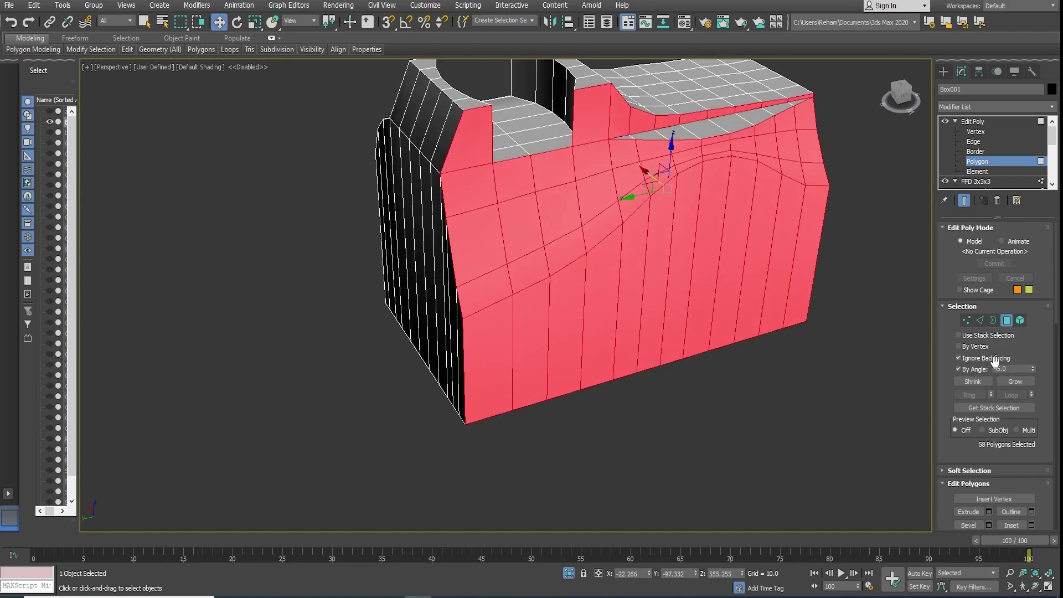
pyautogui.click(637, 435)
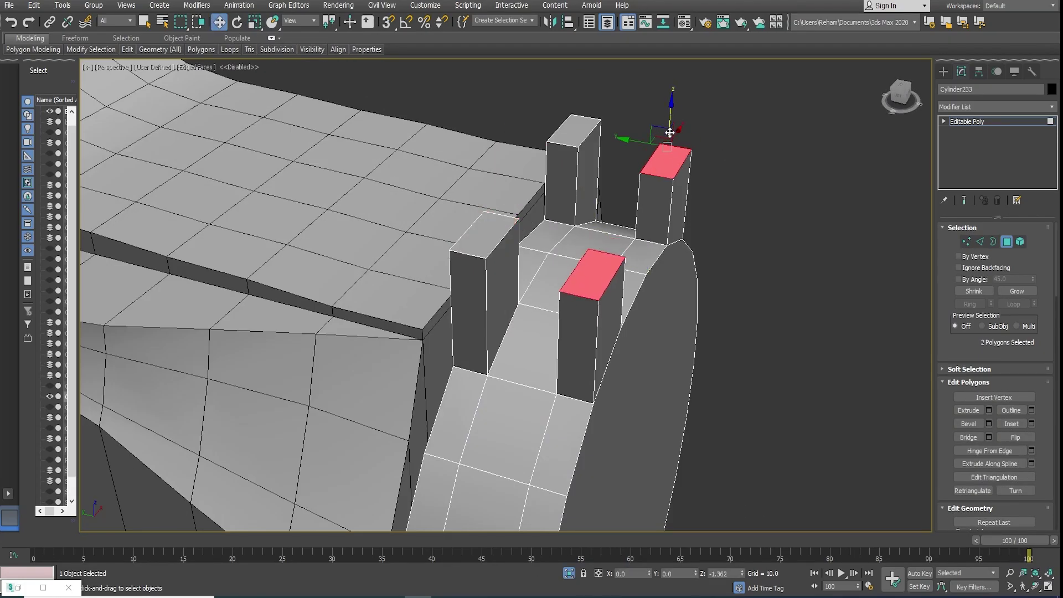
# Step: Extrude the tops of the two posts nearest the block in bent segments that arch over toward the outer posts
pyautogui.rightClick(544, 156)
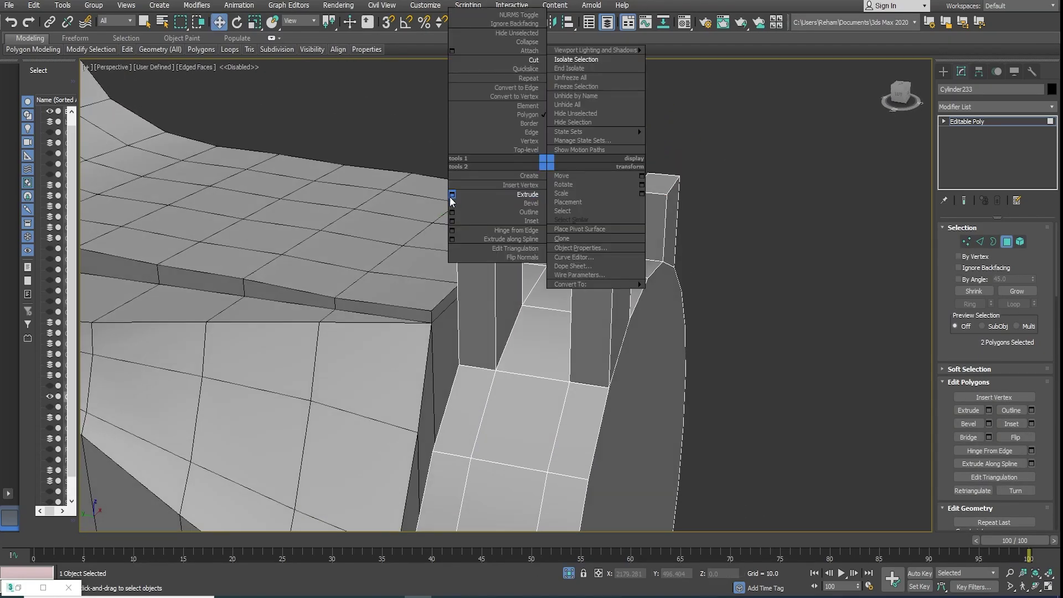
pyautogui.click(472, 276)
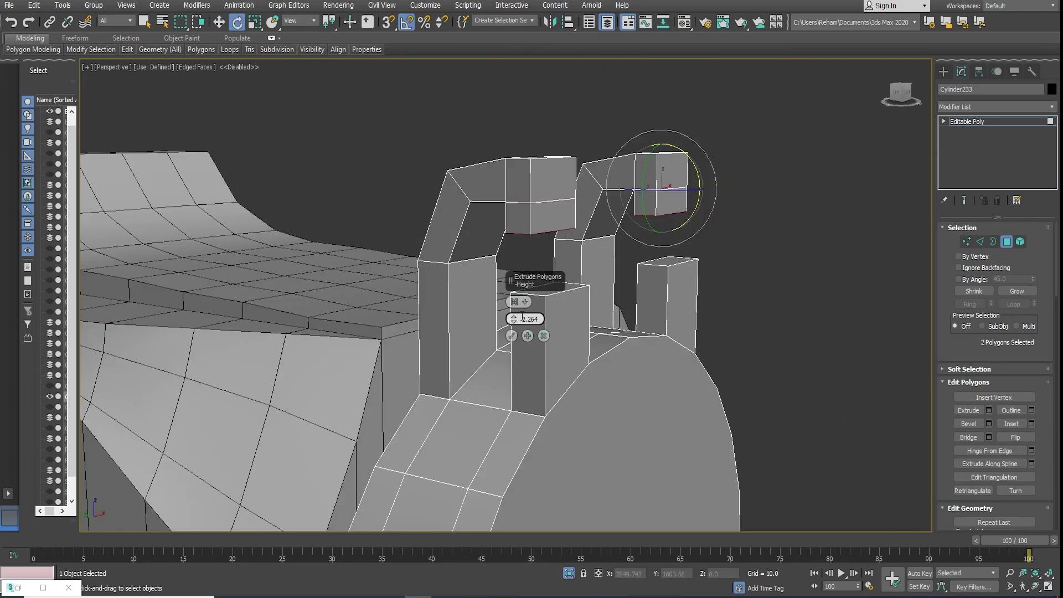
pyautogui.moveTo(575, 131); pyautogui.dragTo(603, 257)
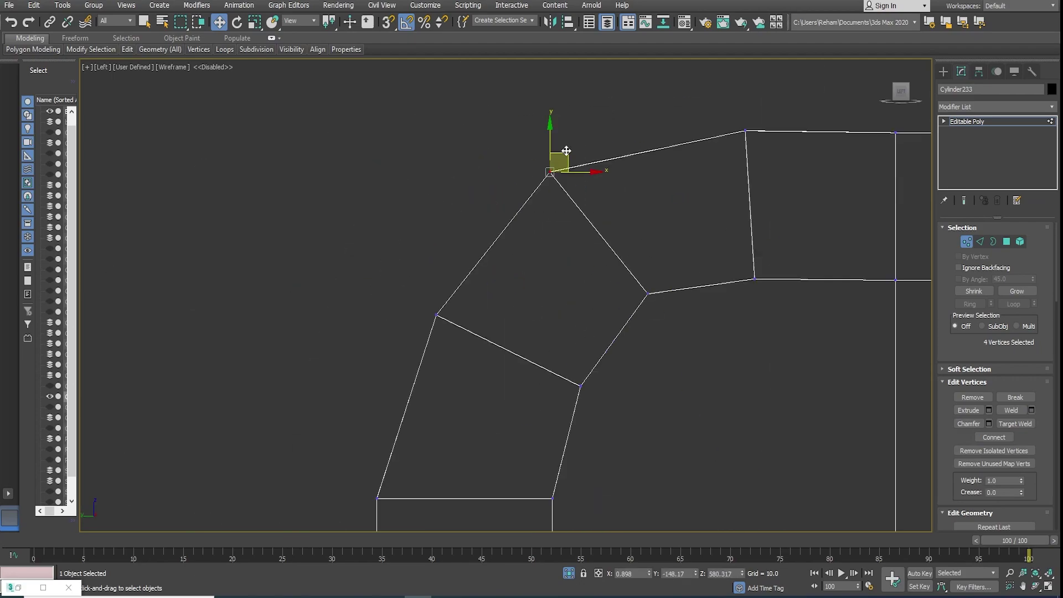
# Step: Move the hook vertices in the left wireframe view to round the arch above the posts
pyautogui.scroll(-5, 566, 150)
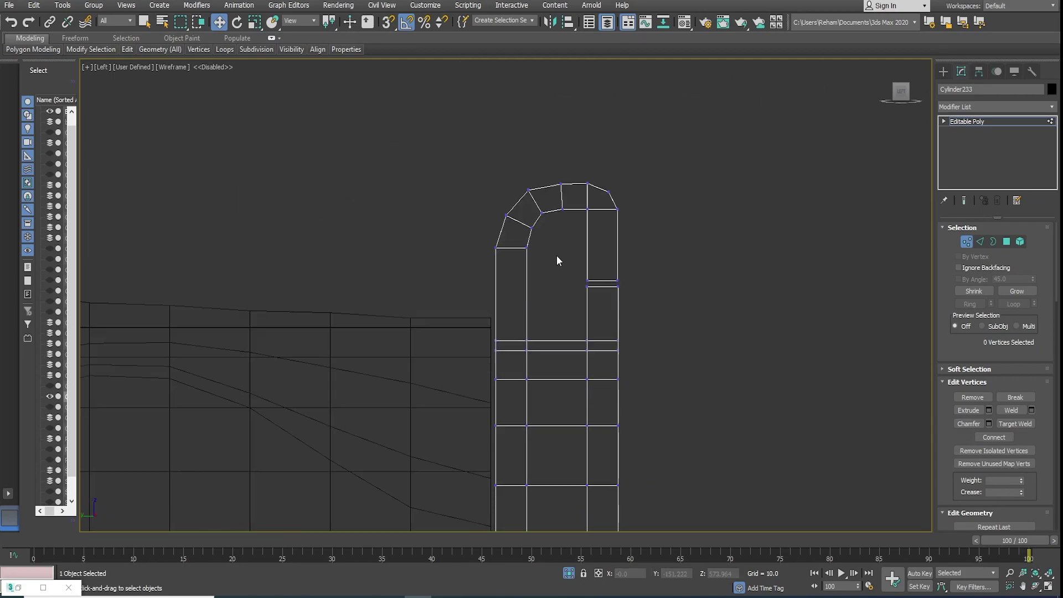
pyautogui.scroll(4, 577, 148)
pyautogui.click(613, 226)
pyautogui.scroll(4, 612, 206)
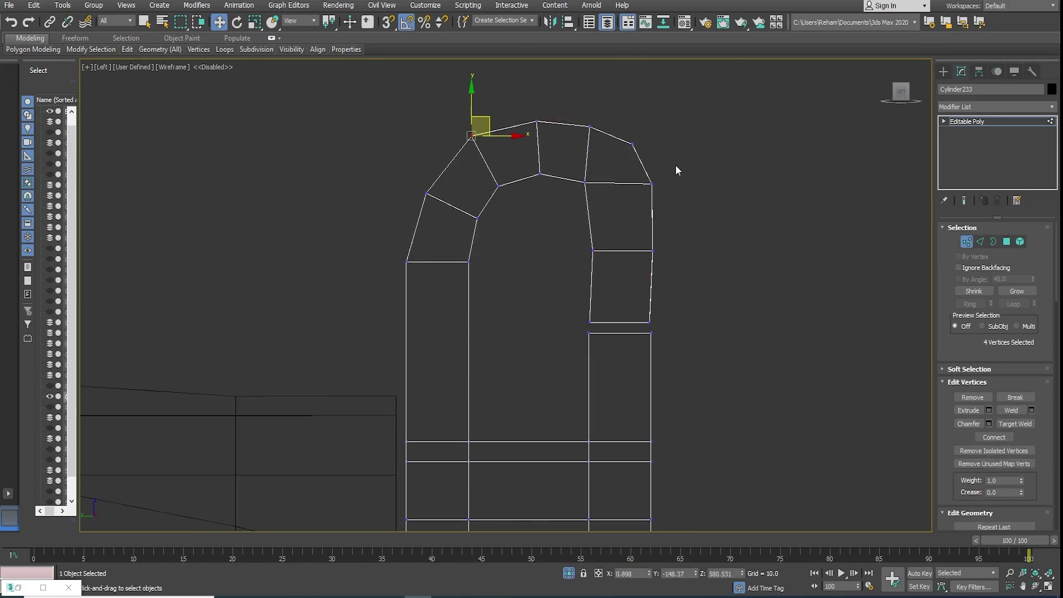
pyautogui.moveTo(586, 262); pyautogui.dragTo(605, 284)
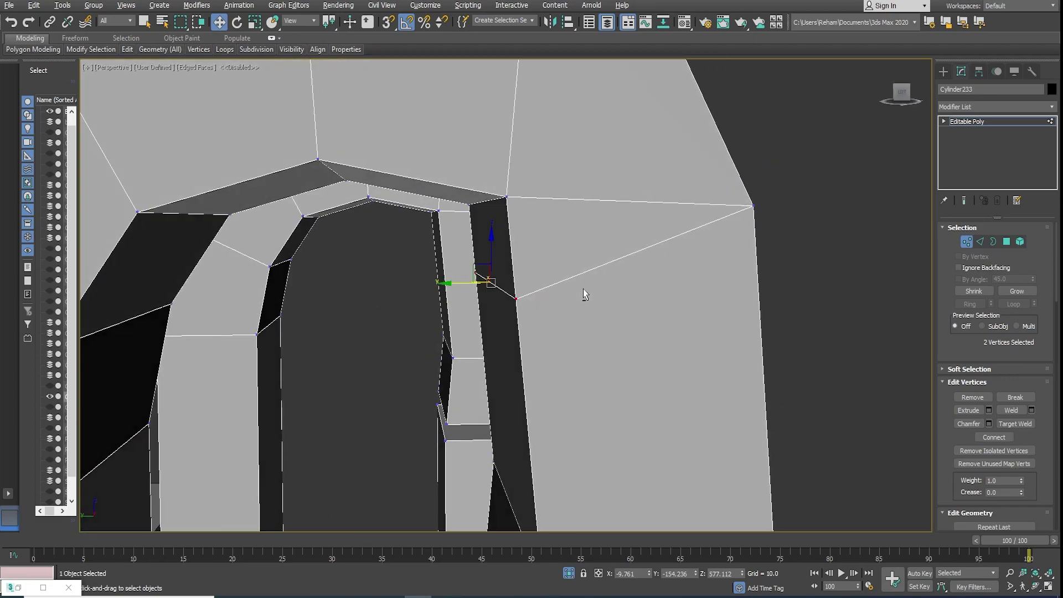
# Step: Try to target weld the two vertices at the inner side of the hook's bend
pyautogui.hotkey('ctrl', 'shift', 'w')
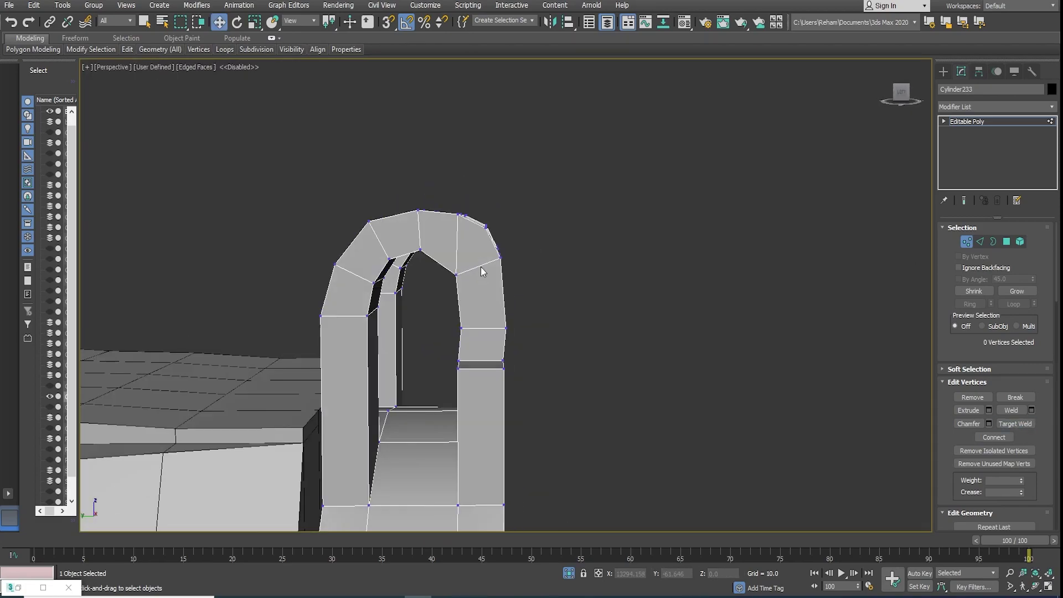
pyautogui.scroll(5, 477, 263)
pyautogui.keyDown('alt'); pyautogui.moveTo(474, 261); pyautogui.dragTo(529, 219, button='middle'); pyautogui.keyUp('alt')
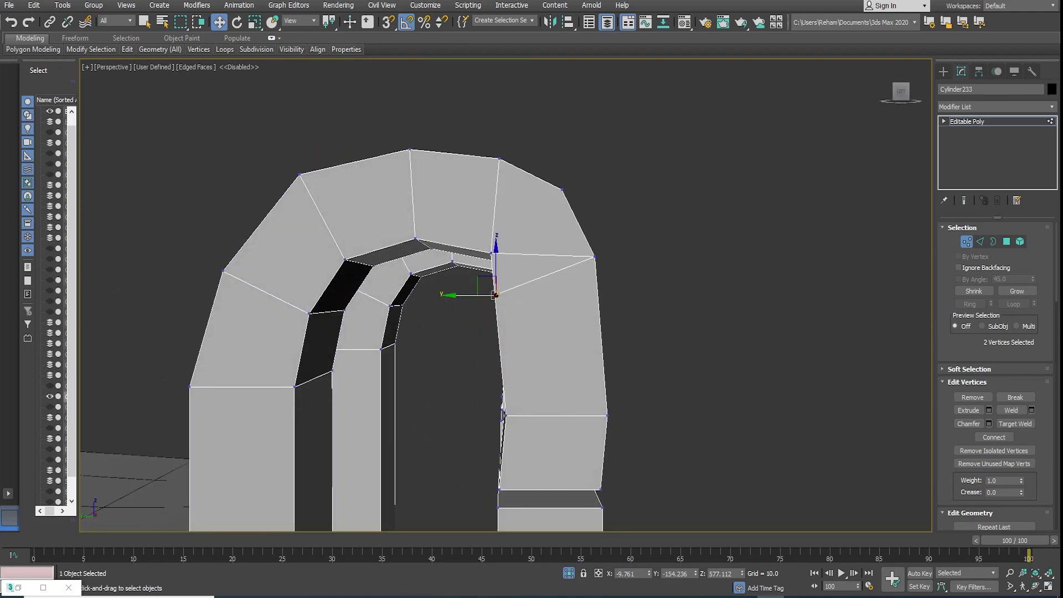
pyautogui.keyDown('alt'); pyautogui.moveTo(693, 273); pyautogui.dragTo(702, 247, button='middle'); pyautogui.keyUp('alt')
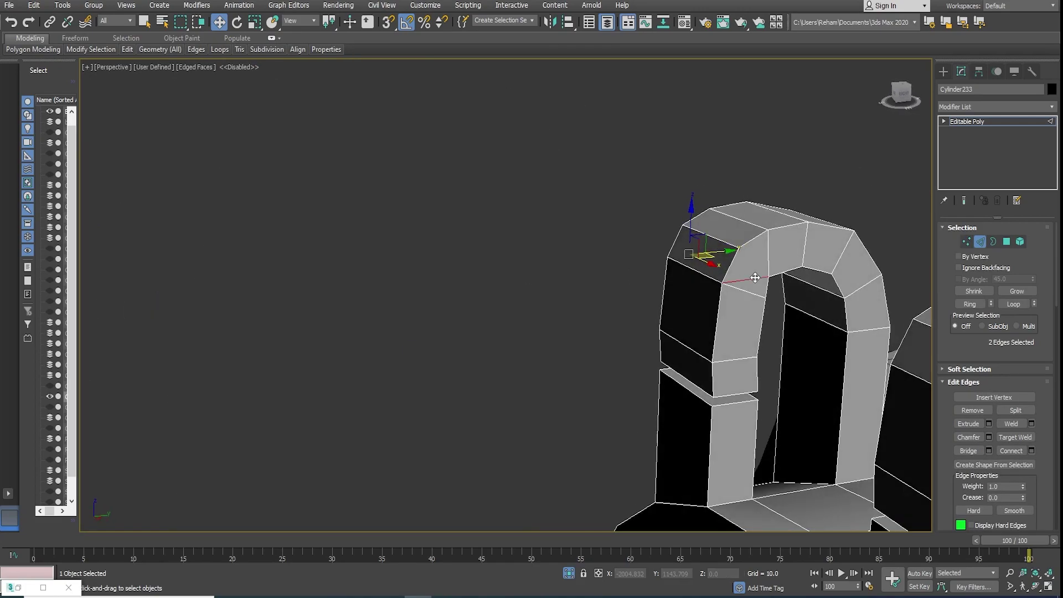
# Step: Clean up the near hook's outer bend by removing the extra edge that runs across it
pyautogui.scroll(5, 741, 288)
pyautogui.scroll(-3, 741, 288)
pyautogui.keyDown('alt'); pyautogui.moveTo(741, 289); pyautogui.dragTo(660, 363, button='middle'); pyautogui.keyUp('alt')
pyautogui.scroll(3, 692, 294)
pyautogui.press('3')
pyautogui.click(778, 302)
pyautogui.scroll(-3, 603, 383)
pyautogui.scroll(2, 659, 323)
pyautogui.press('2')
# Step: Move the vertices at the hook's outer bend in the left wireframe view to reshape the curve
pyautogui.press('l')
pyautogui.press('1')
pyautogui.moveTo(687, 182); pyautogui.dragTo(693, 242)
pyautogui.press('F3')
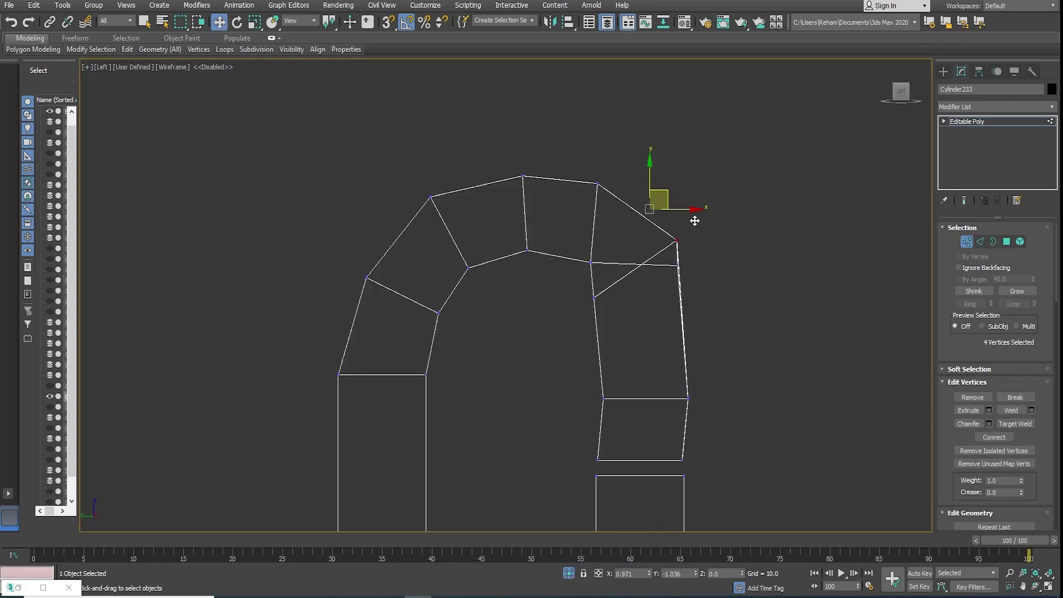
pyautogui.press('F3')
# Step: Add a Symmetry modifier to the disc with the hooks and frame it in the left view
pyautogui.moveTo(605, 285)
pyautogui.keyDown('alt'); pyautogui.mouseDown(button='middle')
pyautogui.moveTo(598, 270)
pyautogui.moveTo(745, 238)
pyautogui.mouseUp(button='middle'); pyautogui.keyUp('alt')
pyautogui.click(996, 106)
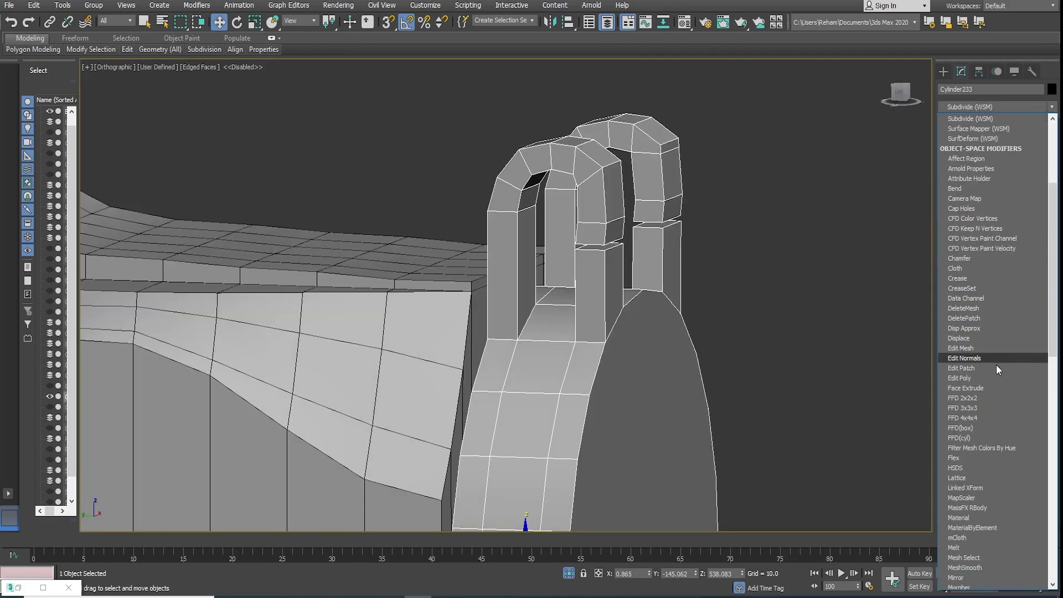
pyautogui.scroll(-15, 991, 276)
pyautogui.click(991, 276)
pyautogui.press('l')
pyautogui.press('z')
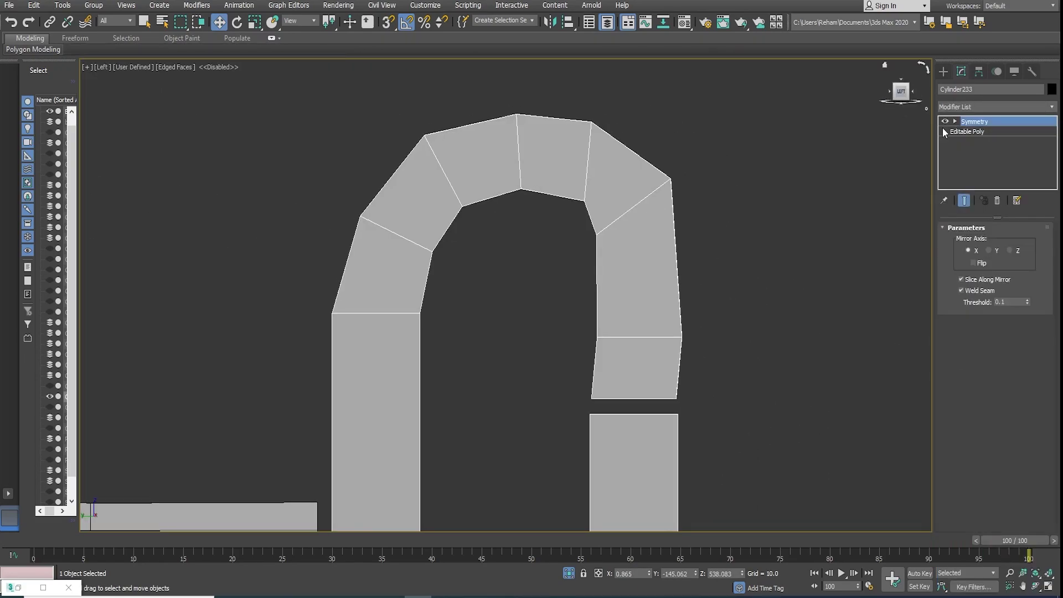
# Step: Adjust the hook's bend vertices beneath the Symmetry modifier and connect the edges below the bend with 1 segment
pyautogui.click(948, 132)
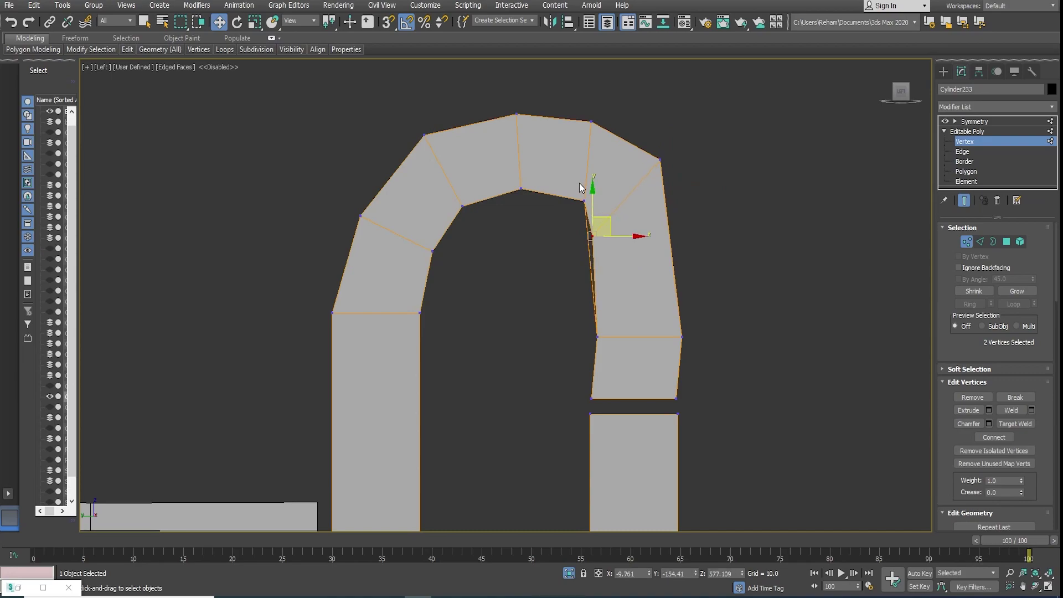
pyautogui.moveTo(707, 228); pyautogui.dragTo(555, 266)
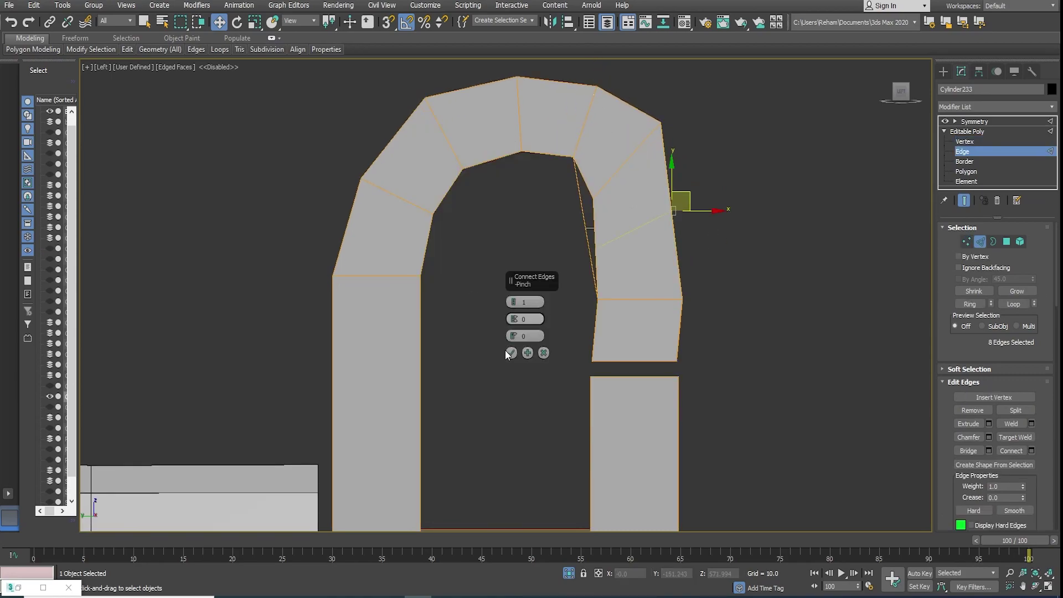
pyautogui.scroll(2, 558, 200)
# Step: Move the vertices around the new edge loop to round the outer side of the hook's bend
pyautogui.moveTo(558, 197); pyautogui.dragTo(626, 247)
pyautogui.scroll(-5, 650, 205)
pyautogui.scroll(2, 655, 203)
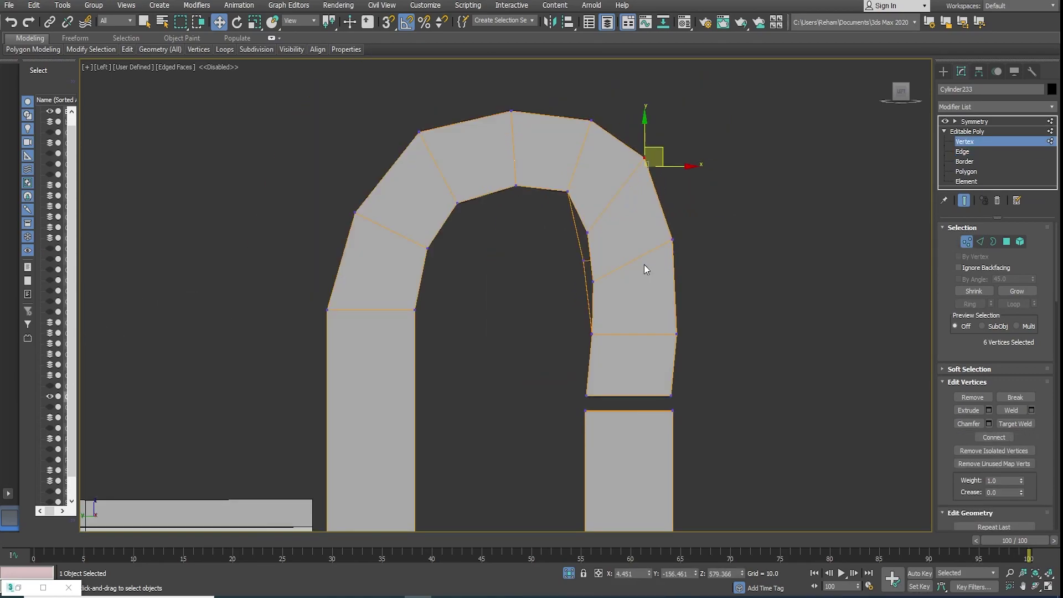
pyautogui.scroll(2, 654, 203)
# Step: Return to the Editable Poly's vertex level beneath Symmetry and reposition the hook's inner bend vertices
pyautogui.rightClick(974, 122)
pyautogui.rightClick(621, 179)
pyautogui.rightClick(974, 131)
pyautogui.click(947, 131)
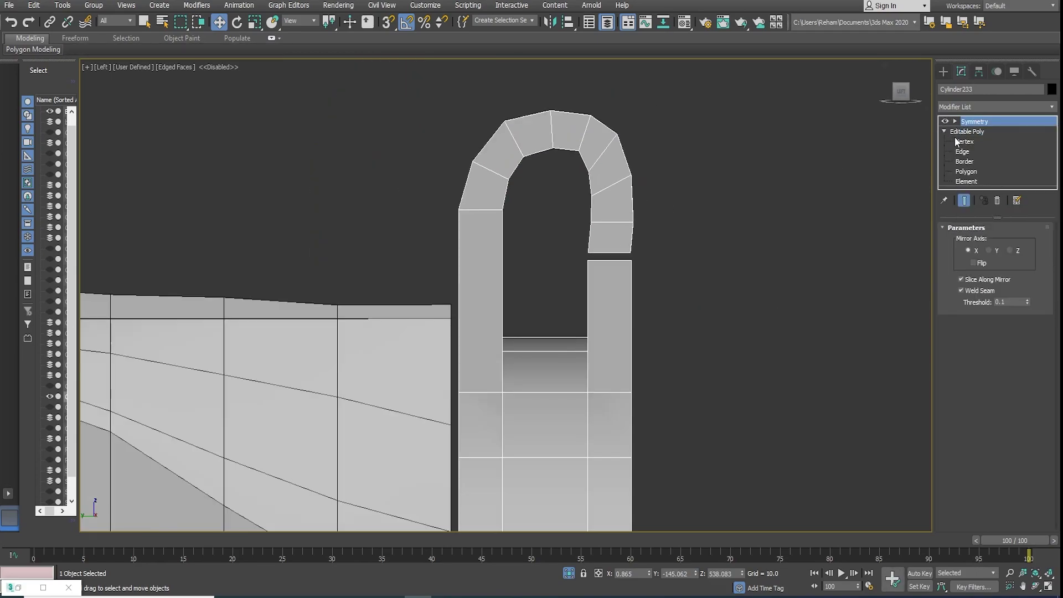
pyautogui.click(964, 141)
pyautogui.scroll(2, 650, 167)
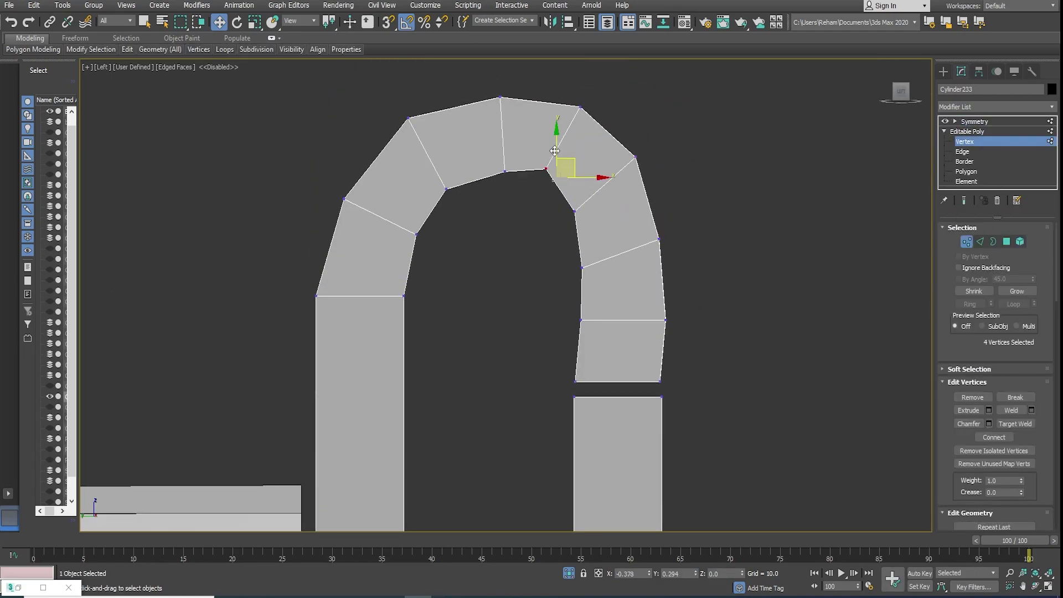
# Step: Adjust the vertices on the free end and crown of the hook to give the arch an even thickness
pyautogui.scroll(-5, 581, 124)
pyautogui.scroll(2, 553, 127)
pyautogui.moveTo(692, 89); pyautogui.dragTo(571, 256)
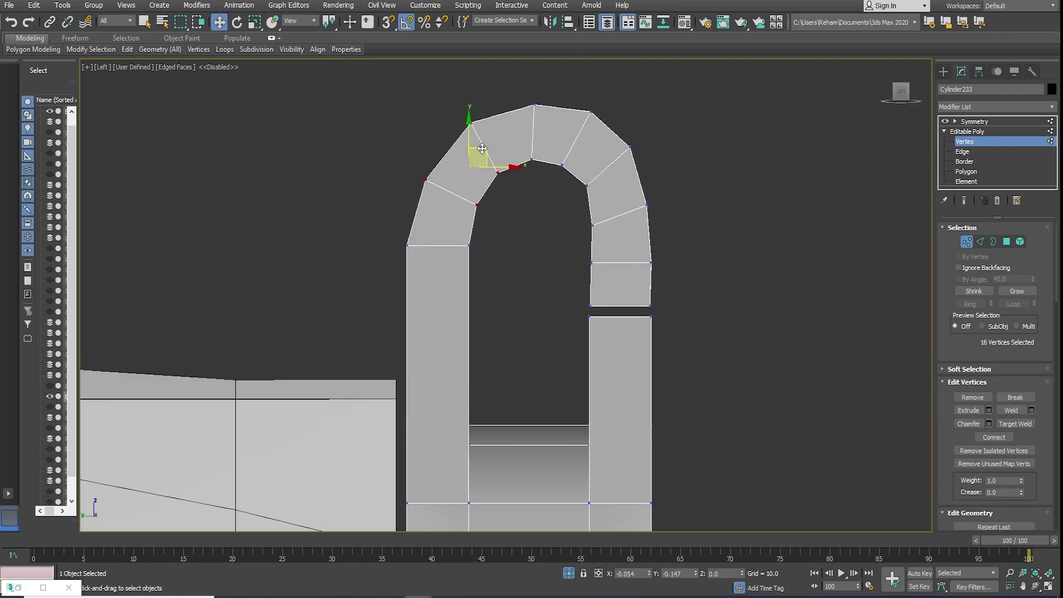
# Step: Shift the whole arch toward the outer post and tighten its inner vertices to narrow the hook opening
pyautogui.press('F3')
pyautogui.scroll(-2, 805, 299)
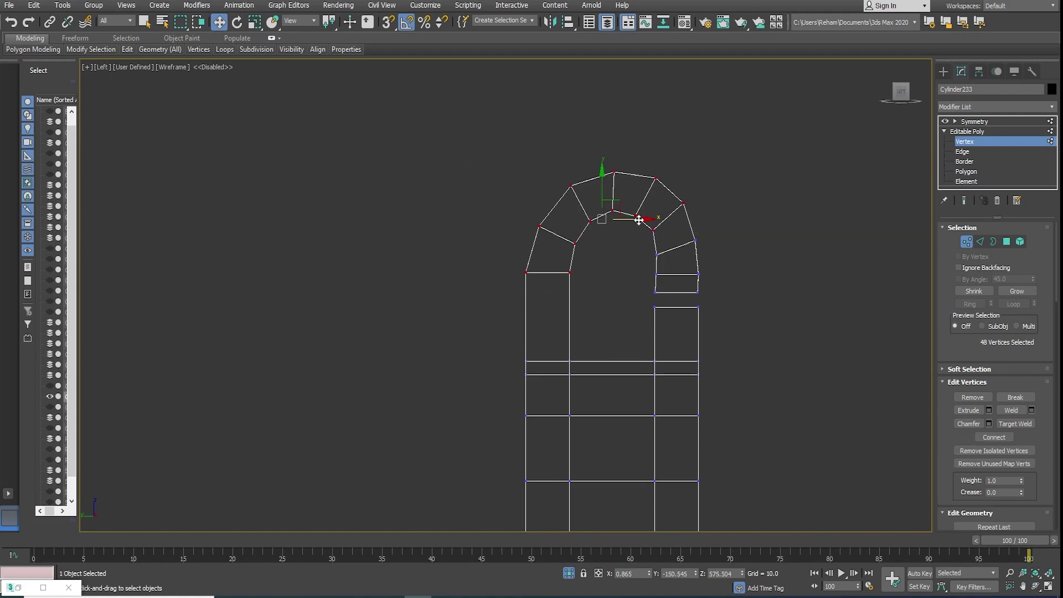
pyautogui.scroll(3, 636, 221)
pyautogui.press('F3')
pyautogui.scroll(-3, 664, 233)
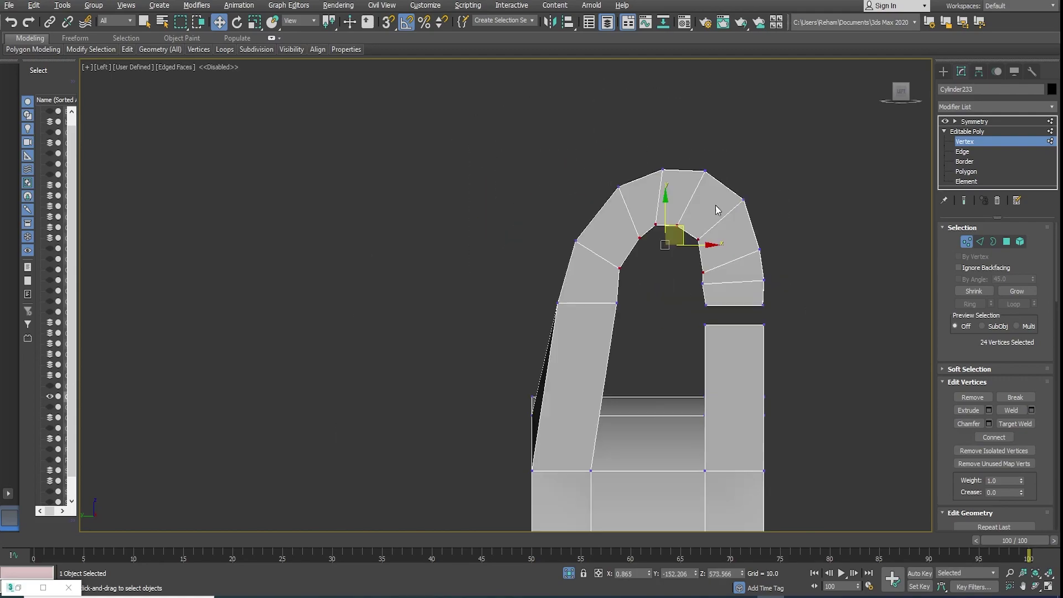
# Step: Move individual inner bend vertices of the hook to even out the curve of its opening
pyautogui.scroll(3, 692, 249)
pyautogui.moveTo(812, 281); pyautogui.dragTo(762, 327)
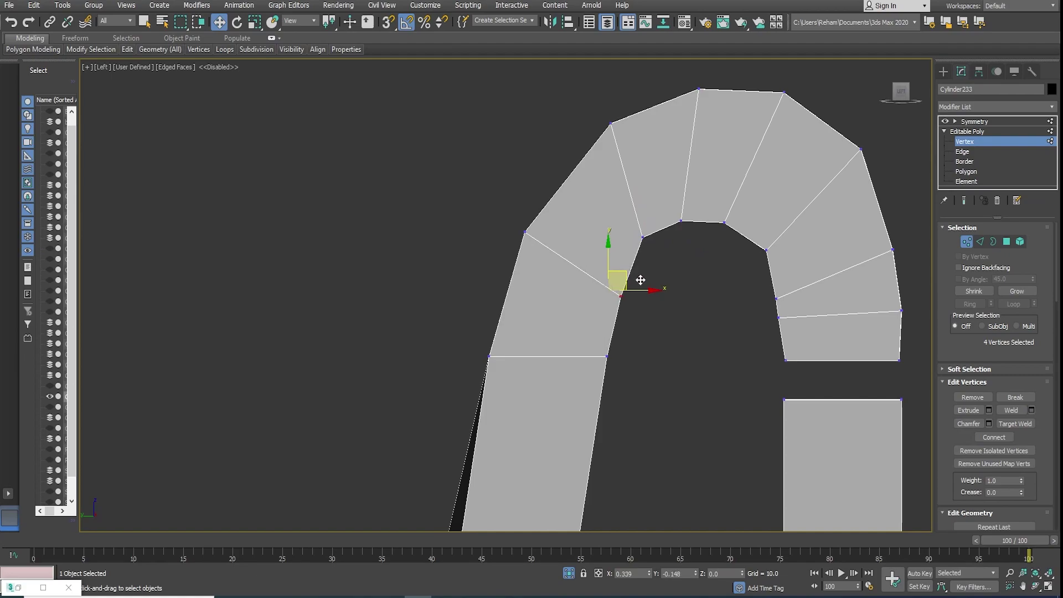
pyautogui.scroll(-3, 742, 208)
# Step: Connect the vertices across the disc's circular cap to complete its horizontal edges
pyautogui.keyDown('alt'); pyautogui.moveTo(742, 209); pyautogui.dragTo(406, 289, button='middle'); pyautogui.keyUp('alt')
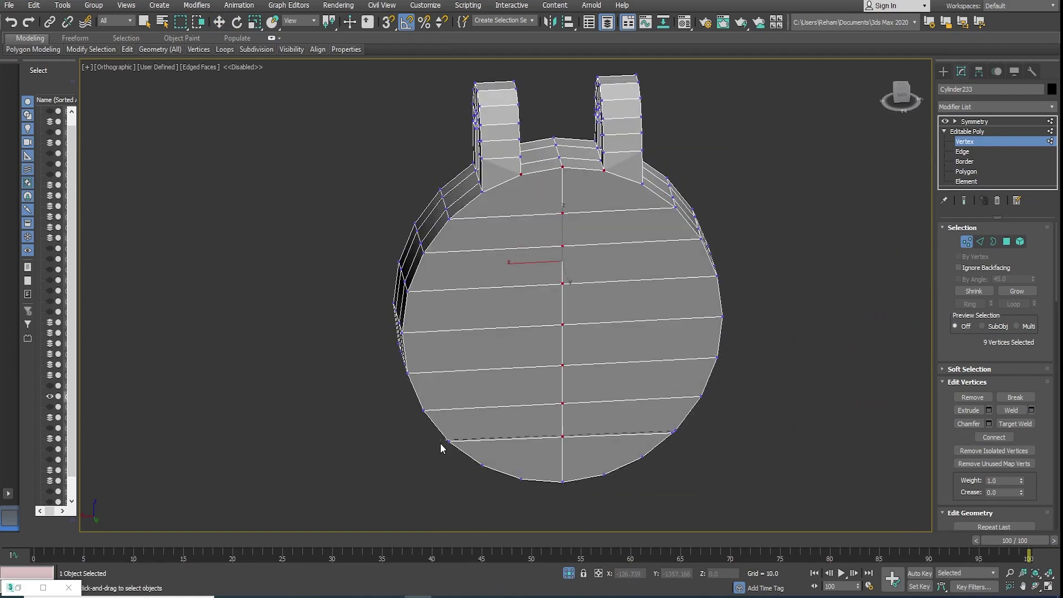
pyautogui.scroll(3, 649, 466)
pyautogui.keyDown('alt'); pyautogui.moveTo(614, 348); pyautogui.dragTo(587, 350, button='middle'); pyautogui.keyUp('alt')
pyautogui.scroll(-5, 587, 350)
pyautogui.hotkey('ctrl', 'a')
pyautogui.rightClick(586, 349)
pyautogui.click(512, 401)
pyautogui.click(511, 343)
pyautogui.keyDown('alt'); pyautogui.moveTo(662, 368); pyautogui.dragTo(629, 308, button='middle'); pyautogui.keyUp('alt')
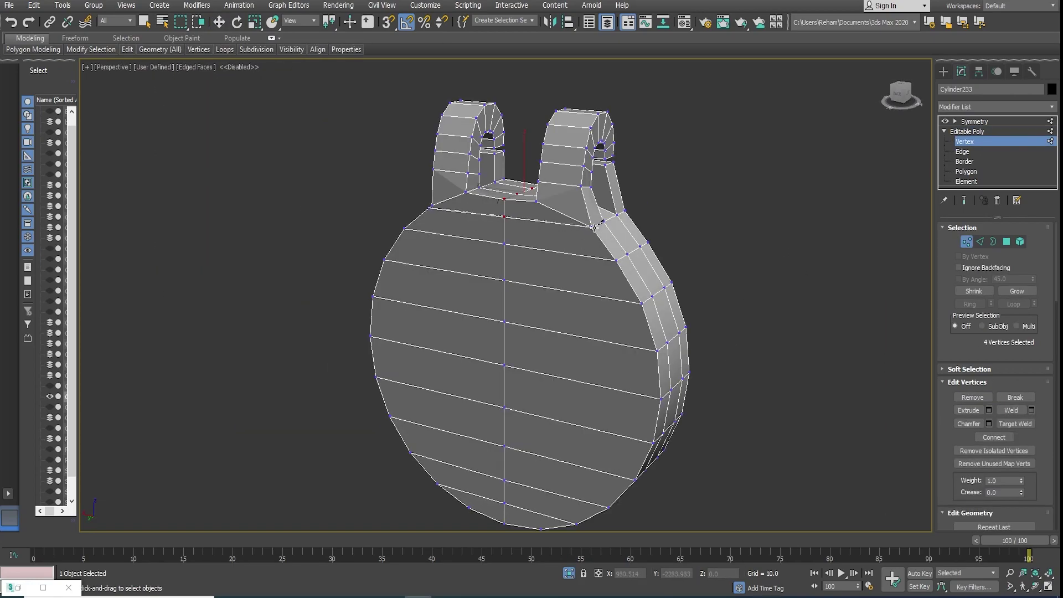
pyautogui.click(629, 308)
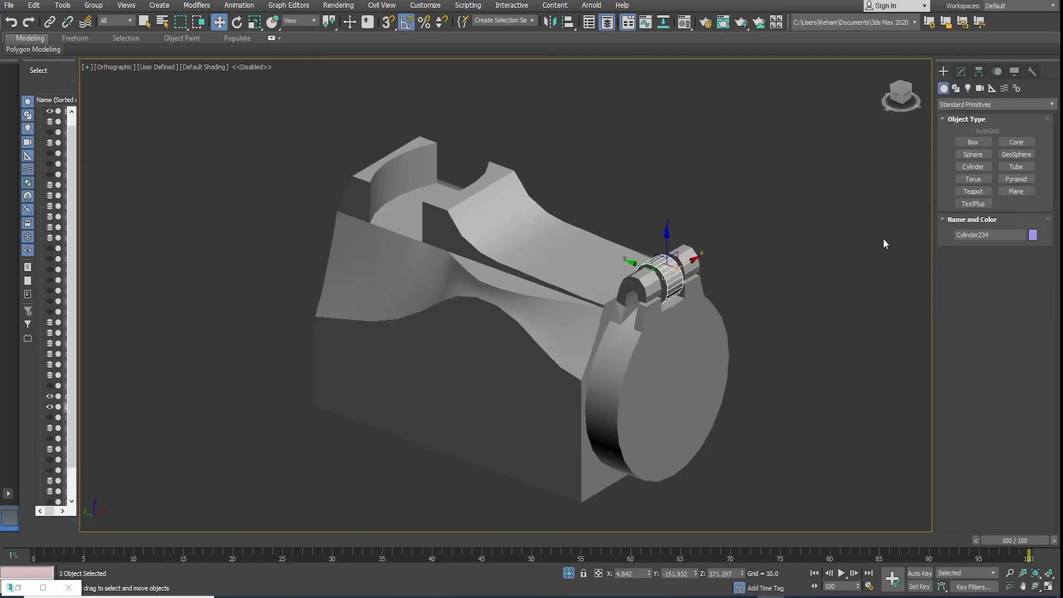
# Step: Convert the small cylinder between the two hooks to an Editable Poly
pyautogui.scroll(8, 659, 266)
pyautogui.rightClick(753, 260)
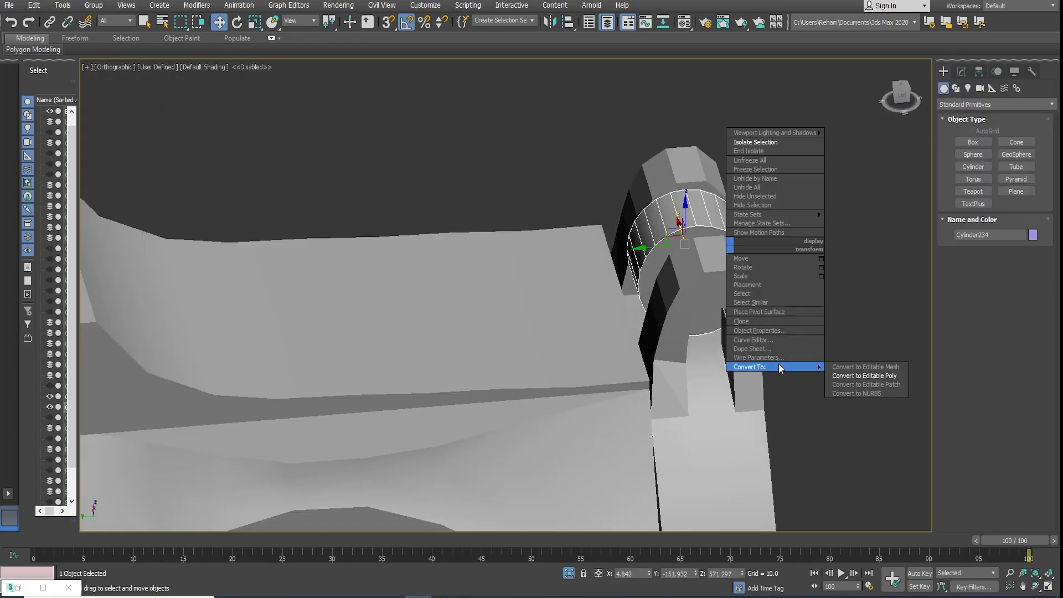
pyautogui.click(881, 382)
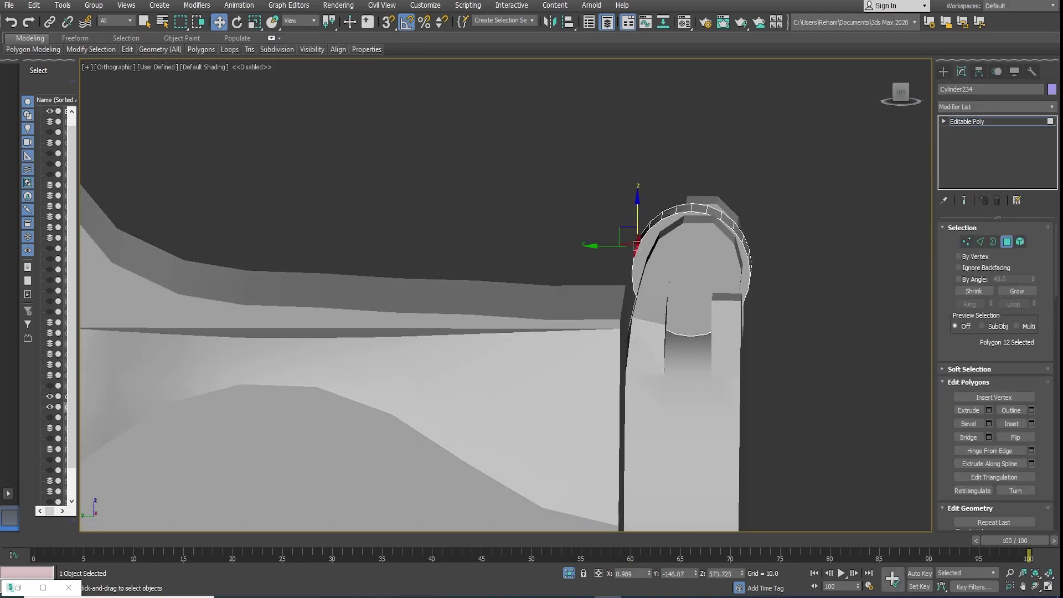
# Step: Select three polygons on the small cylinder's side facing the block and extrude them outward
pyautogui.keyDown('alt'); pyautogui.moveTo(726, 257); pyautogui.dragTo(654, 320, button='middle'); pyautogui.keyUp('alt')
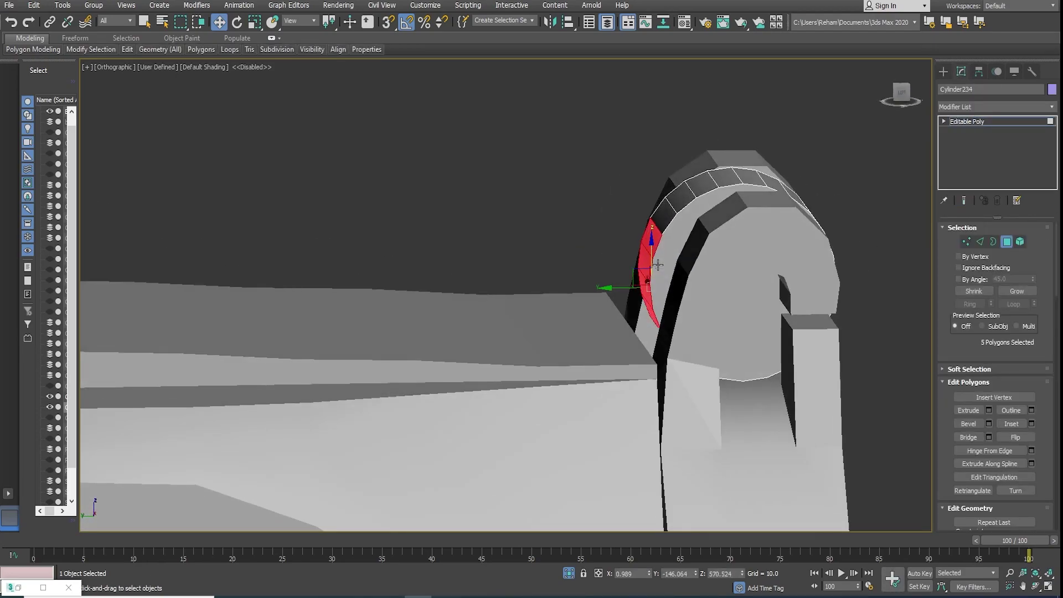
pyautogui.hotkey('shift', 'e')
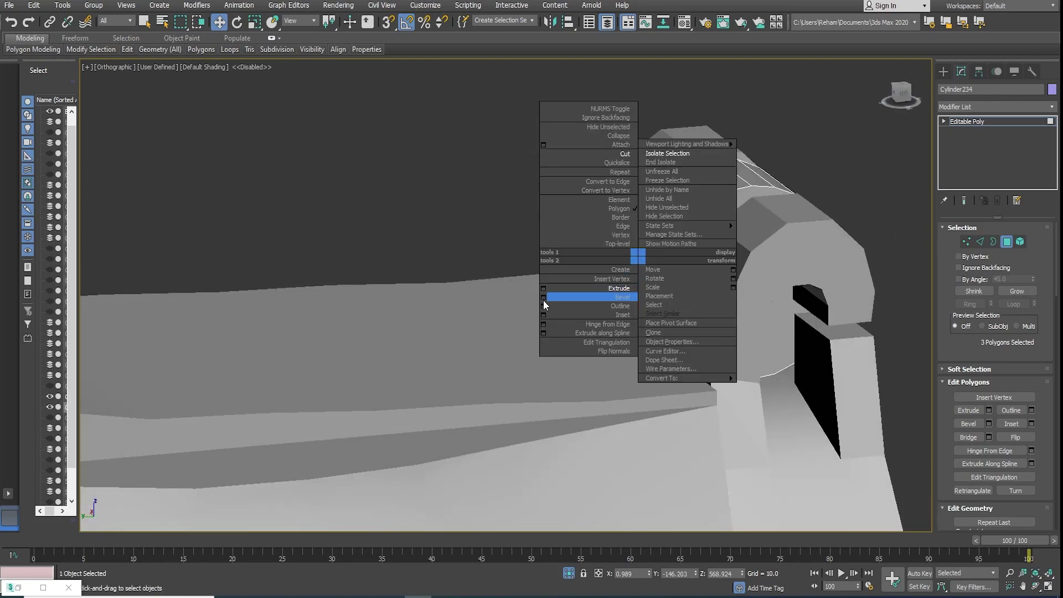
pyautogui.click(544, 304)
pyautogui.press('4')
pyautogui.press('e')
pyautogui.keyDown('alt'); pyautogui.moveTo(511, 342); pyautogui.dragTo(609, 277, button='middle'); pyautogui.keyUp('alt')
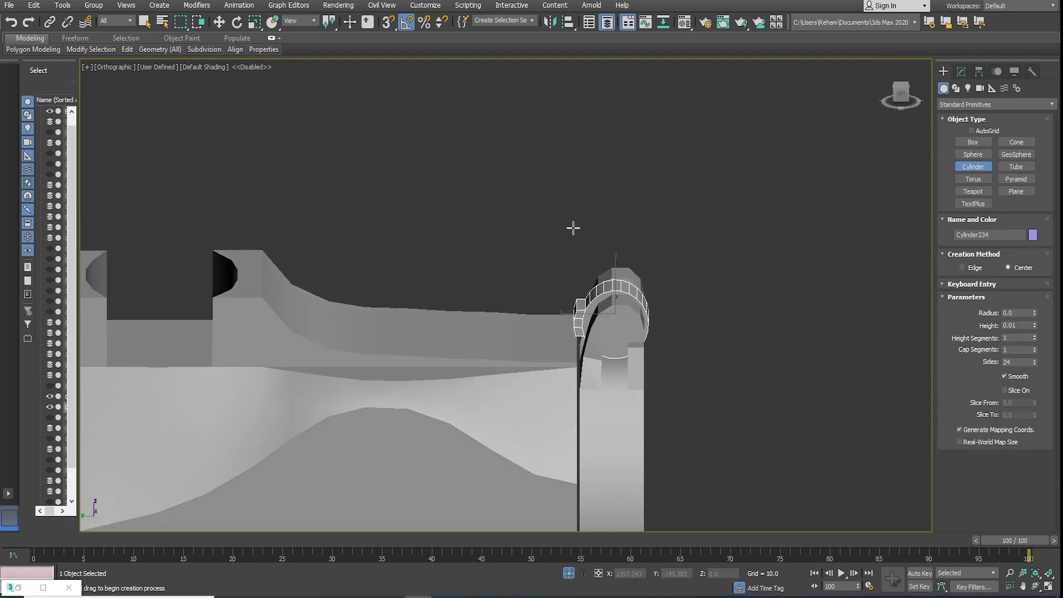
# Step: Create a large cylinder above the hinge end in the left view and rotate it upright like a lid
pyautogui.press('l')
pyautogui.moveTo(559, 162); pyautogui.dragTo(592, 233)
pyautogui.press('e')
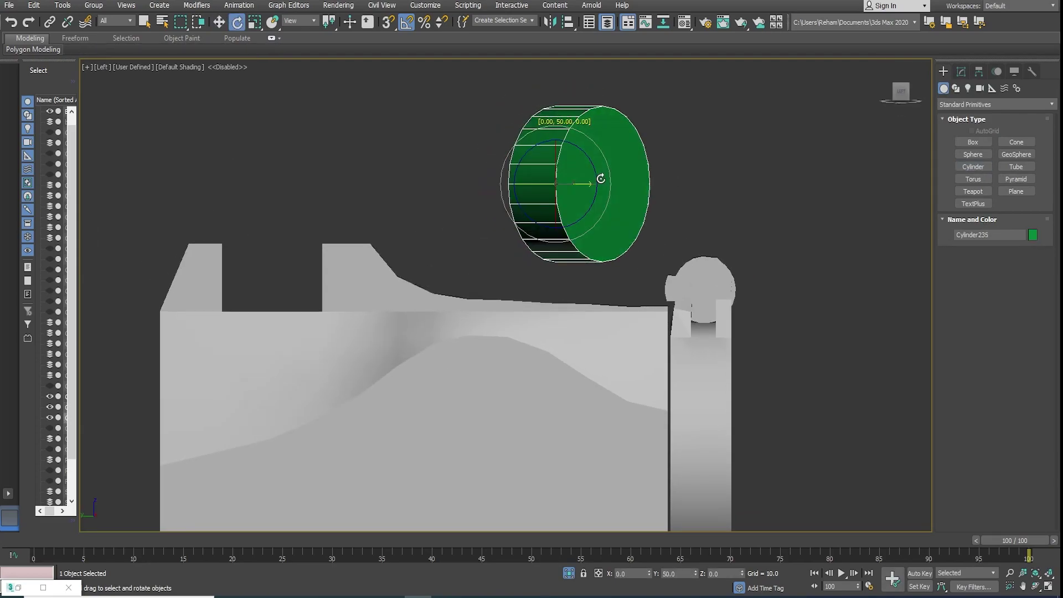
pyautogui.moveTo(623, 221); pyautogui.dragTo(623, 181)
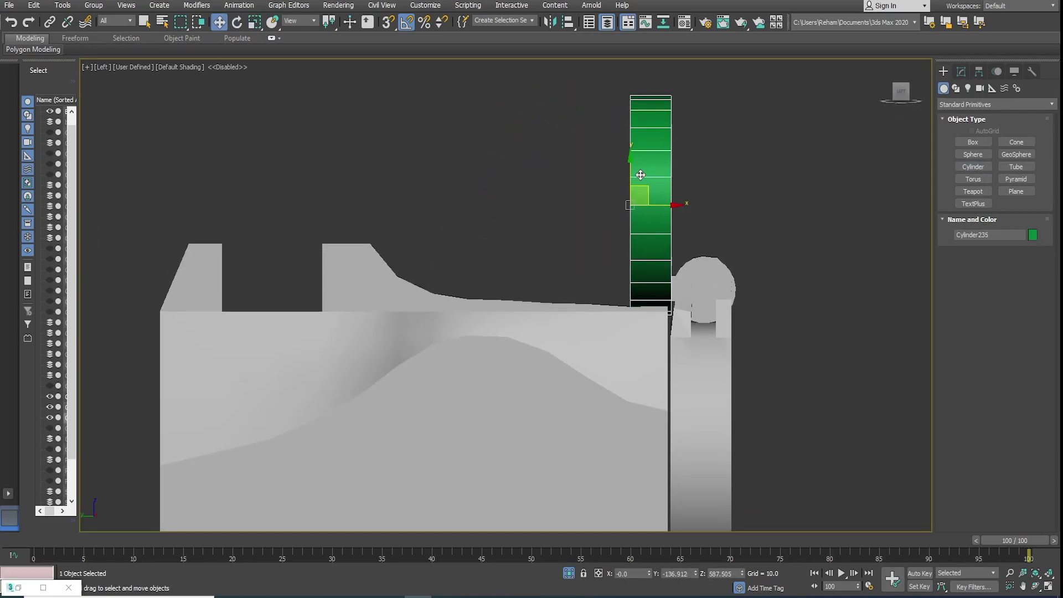
pyautogui.press('p')
pyautogui.press('w')
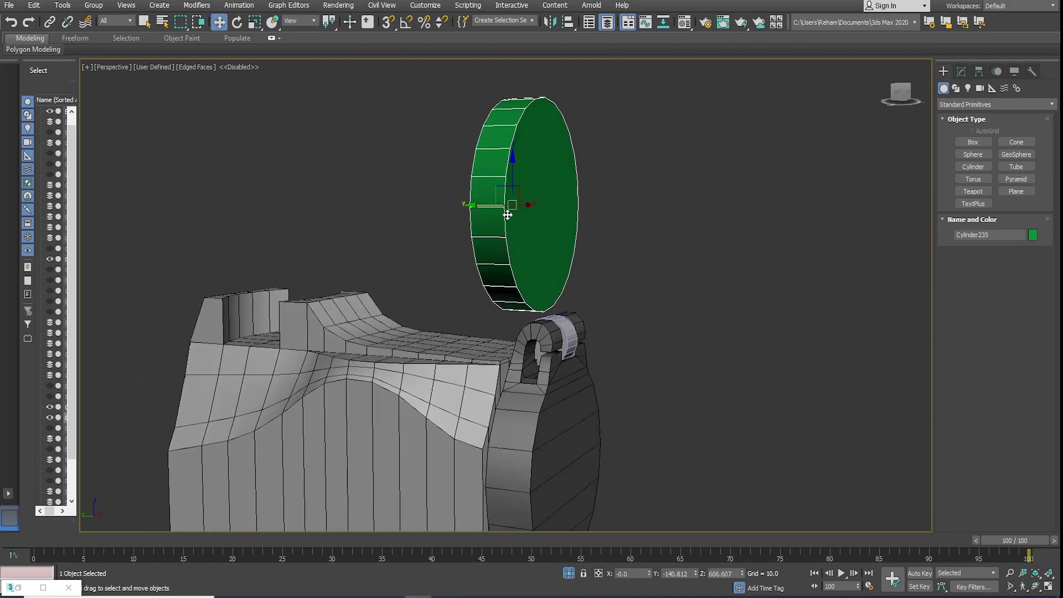
# Step: Inset the new cylinder's front cap and extrude it inward, tapering the recess by scaling the face to 91 percent
pyautogui.scroll(3, 532, 220)
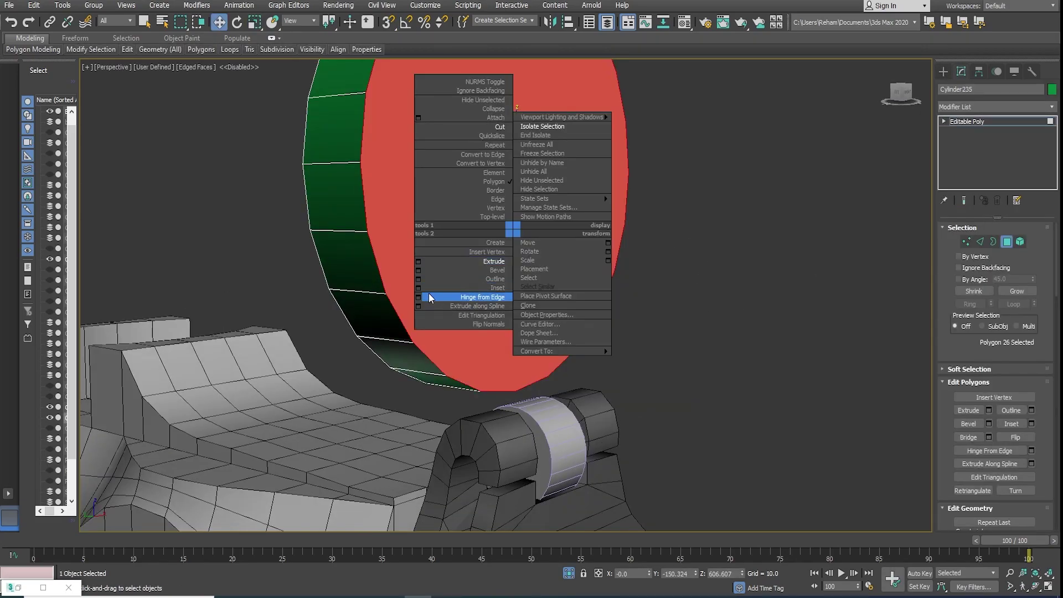
pyautogui.click(432, 293)
pyautogui.click(512, 336)
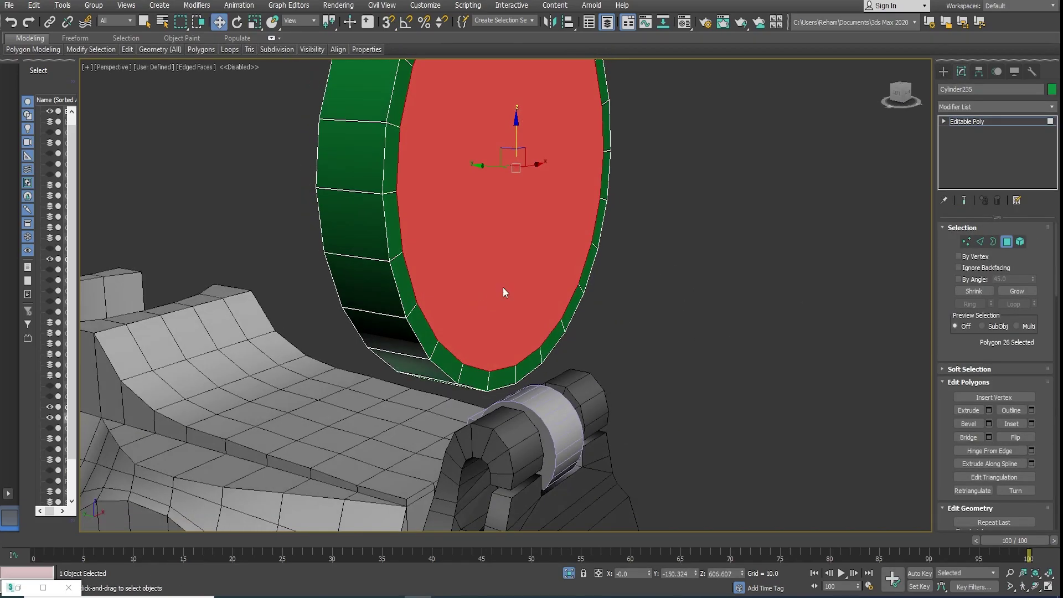
pyautogui.rightClick(482, 282)
pyautogui.click(474, 339)
pyautogui.moveTo(523, 318); pyautogui.dragTo(515, 337)
pyautogui.click(511, 336)
pyautogui.press('r')
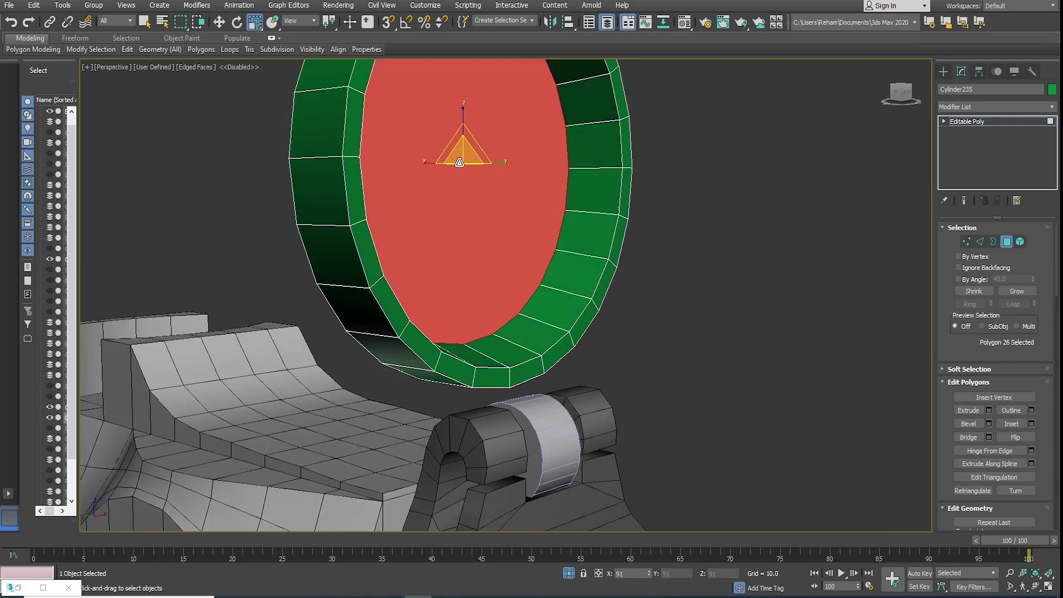
# Step: Inset the recessed front face again and extrude it in stages to form stepped inner rings
pyautogui.rightClick(470, 218)
pyautogui.click(375, 274)
pyautogui.rightClick(501, 296)
pyautogui.click(454, 328)
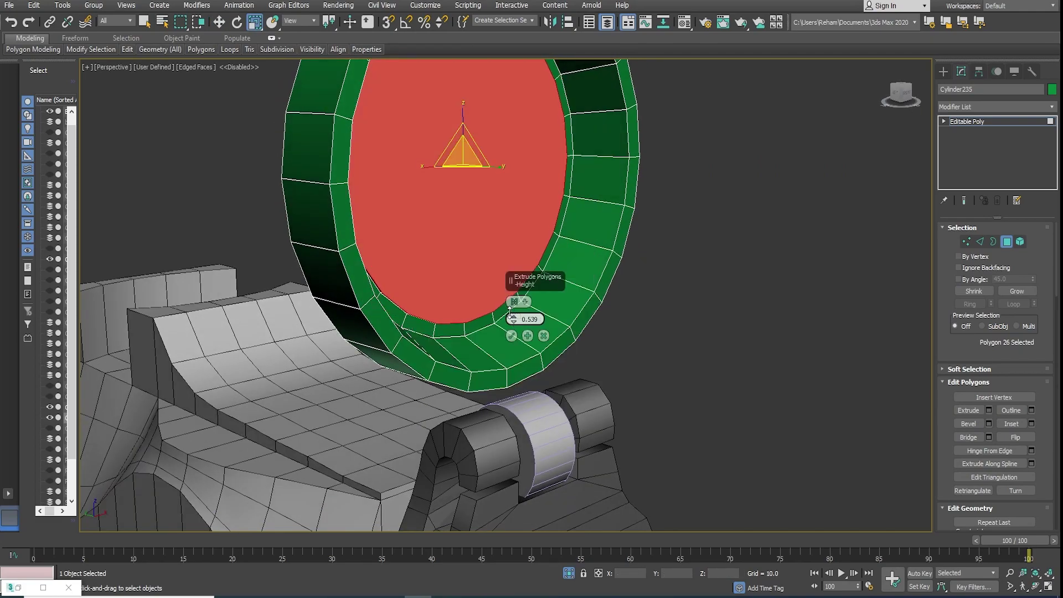
pyautogui.click(511, 336)
pyautogui.hotkey('shift', 'e')
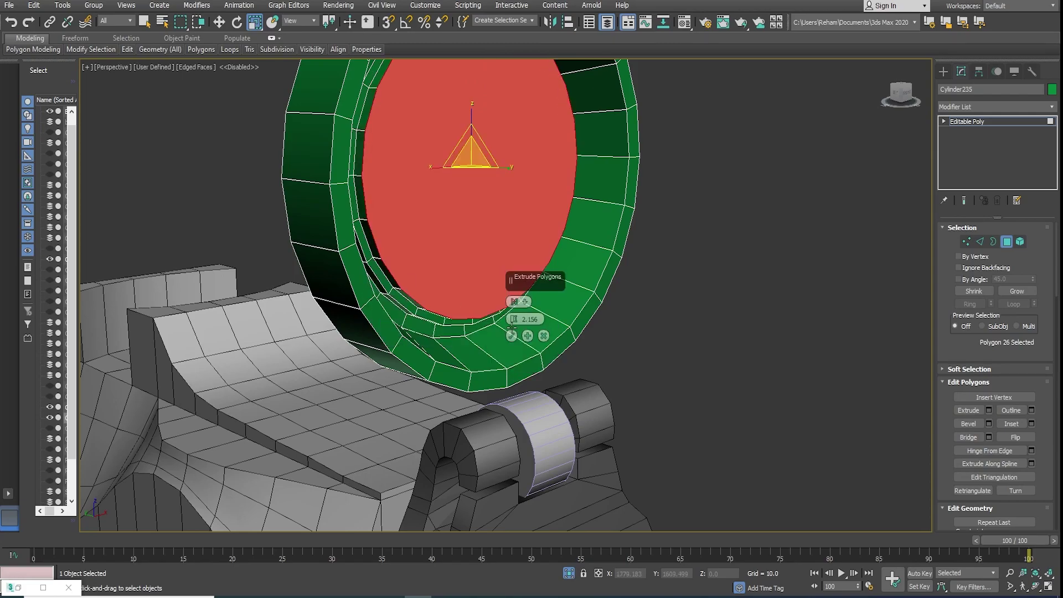
pyautogui.press('w')
pyautogui.keyDown('alt'); pyautogui.moveTo(498, 249); pyautogui.dragTo(554, 277, button='middle'); pyautogui.keyUp('alt')
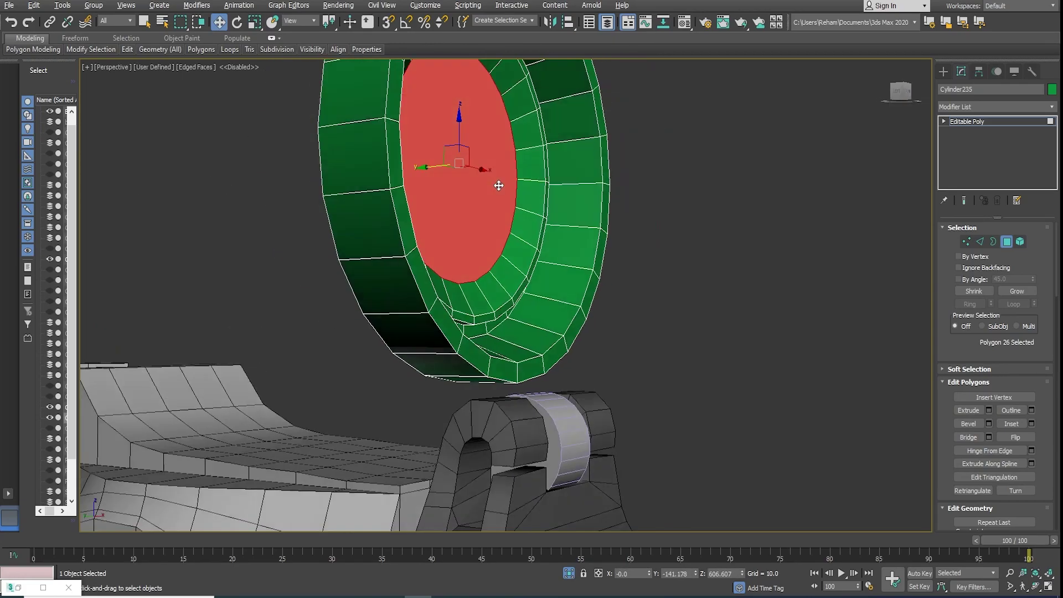
# Step: Extend the cylinder's back cap outward and scale it down to form a tapered bevel
pyautogui.scroll(3, 577, 324)
pyautogui.keyDown('shift'); pyautogui.click(576, 324); pyautogui.keyUp('shift')
pyautogui.scroll(-4, 577, 323)
pyautogui.press('4')
pyautogui.keyDown('alt'); pyautogui.moveTo(577, 323); pyautogui.dragTo(523, 254, button='middle'); pyautogui.keyUp('alt')
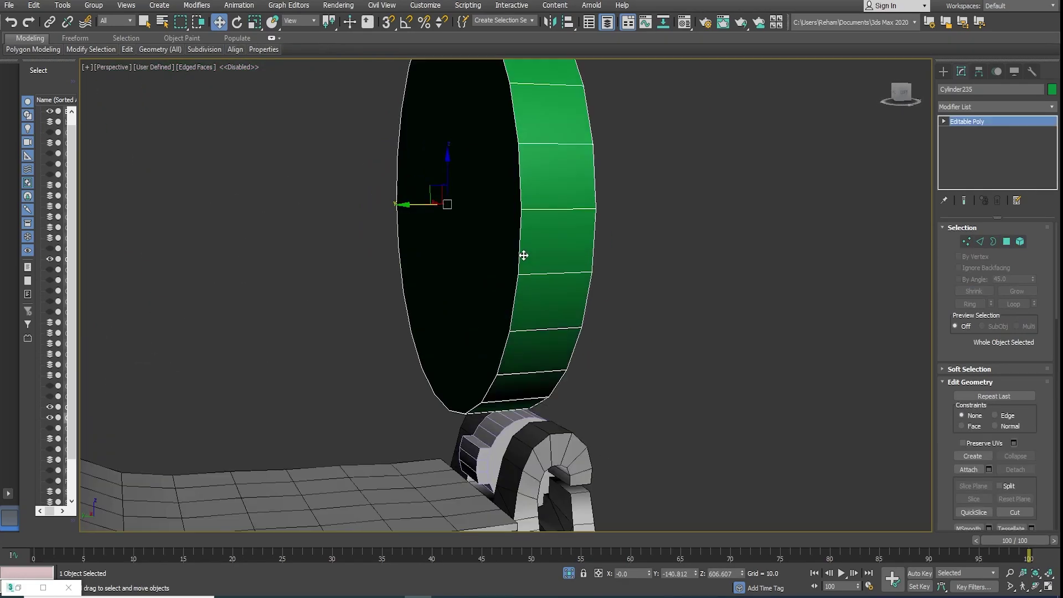
pyautogui.scroll(4, 693, 256)
pyautogui.press('4')
pyautogui.click(550, 309)
pyautogui.hotkey('shift', 'i')
pyautogui.press('r')
pyautogui.keyDown('alt'); pyautogui.moveTo(488, 261); pyautogui.dragTo(547, 355, button='middle'); pyautogui.keyUp('alt')
# Step: Extrude the narrowed back face and inset it to build a raised step on the disc's back
pyautogui.hotkey('shift', 'e')
pyautogui.rightClick(521, 355)
pyautogui.click(477, 344)
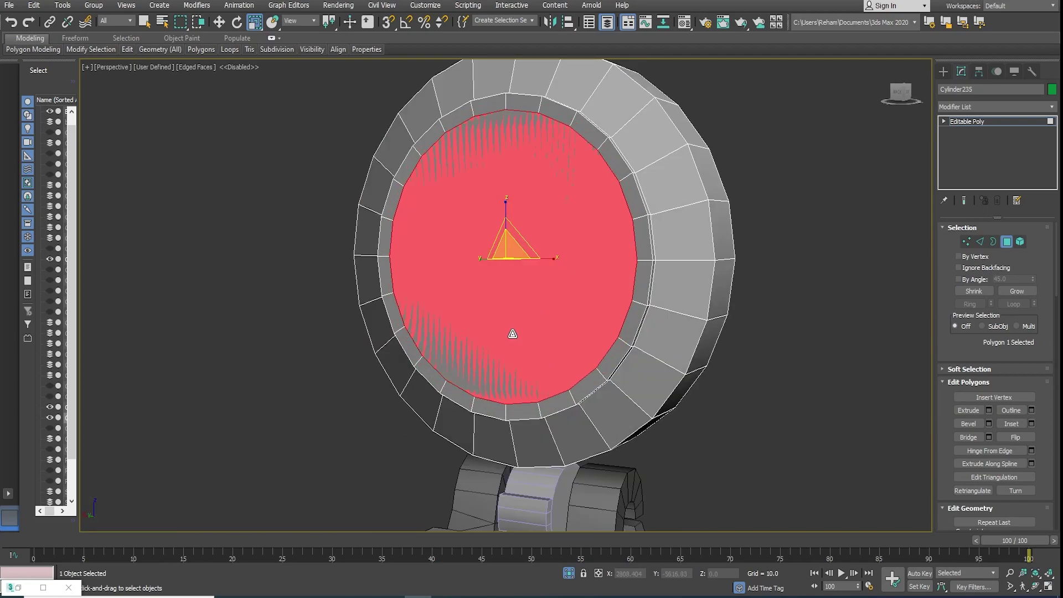
pyautogui.rightClick(512, 334)
pyautogui.click(479, 337)
pyautogui.keyDown('alt'); pyautogui.moveTo(479, 336); pyautogui.dragTo(600, 352, button='middle'); pyautogui.keyUp('alt')
pyautogui.click(511, 337)
pyautogui.press('w')
# Step: Refine the edges of the raised back step and form a smaller face at its center
pyautogui.press('2')
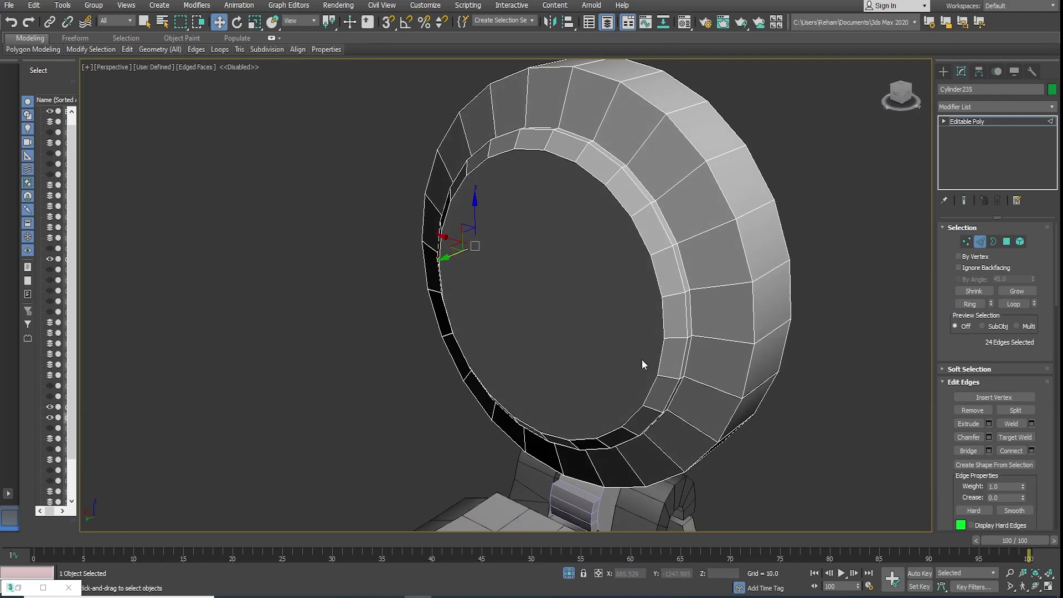
pyautogui.hotkey('ctrl', 'shift', 'e')
pyautogui.keyDown('alt'); pyautogui.moveTo(517, 355); pyautogui.dragTo(615, 286, button='middle'); pyautogui.keyUp('alt')
pyautogui.press('4')
pyautogui.click(1006, 242)
pyautogui.keyDown('alt'); pyautogui.moveTo(1006, 242); pyautogui.dragTo(745, 317, button='middle'); pyautogui.keyUp('alt')
pyautogui.click(581, 332)
pyautogui.press('Delete')
# Step: Connect the ring of 24 edges on the disc's back bevel with a new edge loop
pyautogui.press('2')
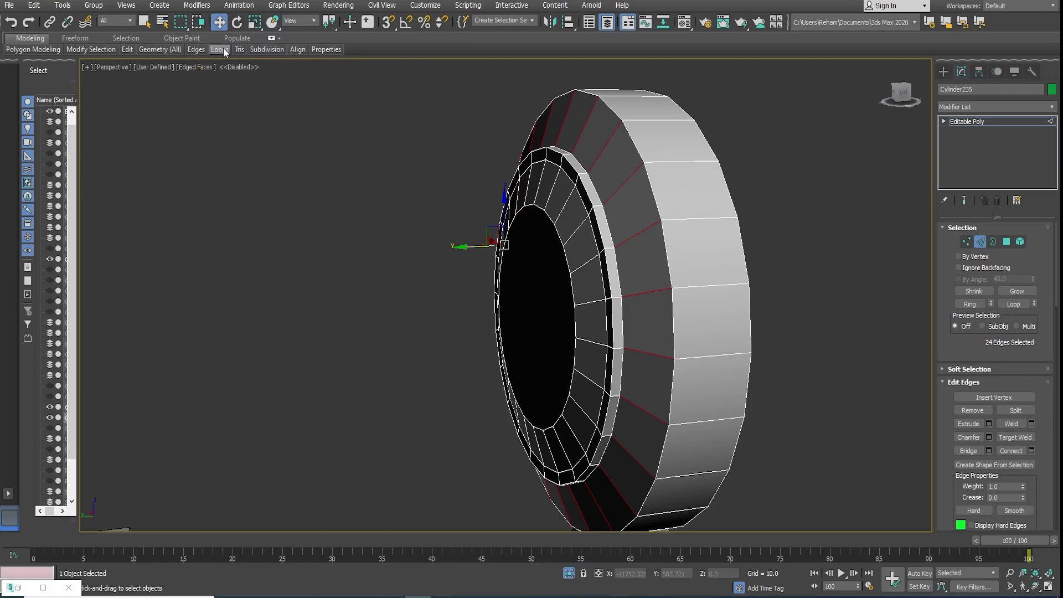
pyautogui.keyDown('alt'); pyautogui.moveTo(487, 311); pyautogui.dragTo(598, 289, button='middle'); pyautogui.keyUp('alt')
pyautogui.press('4')
pyautogui.hotkey('shift', 'e')
pyautogui.press('2')
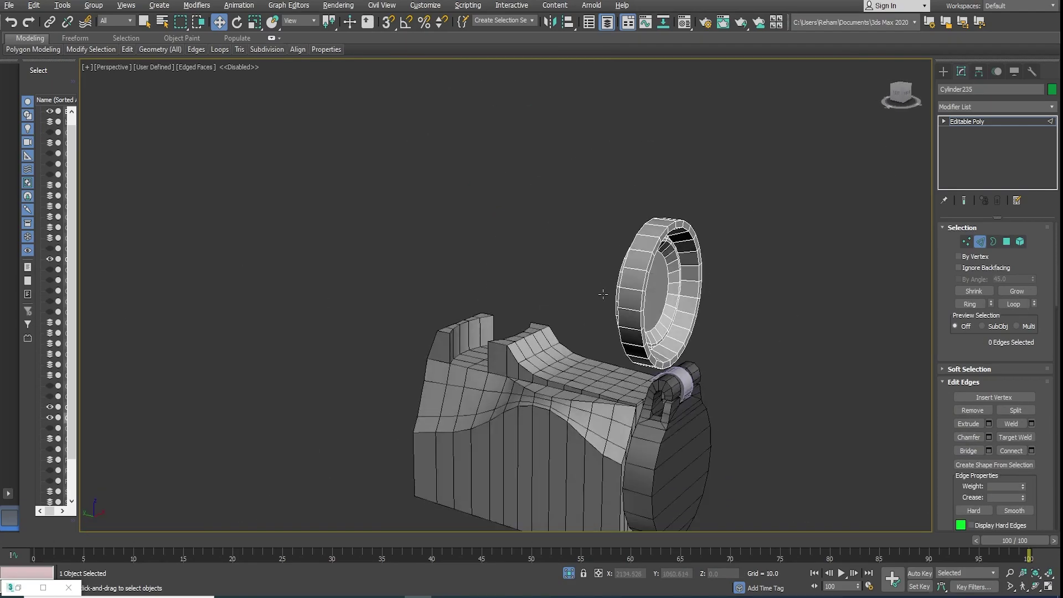
# Step: Isolate the disc and change its object color to black
pyautogui.hotkey('alt', 'q')
pyautogui.press('4')
pyautogui.click(692, 334)
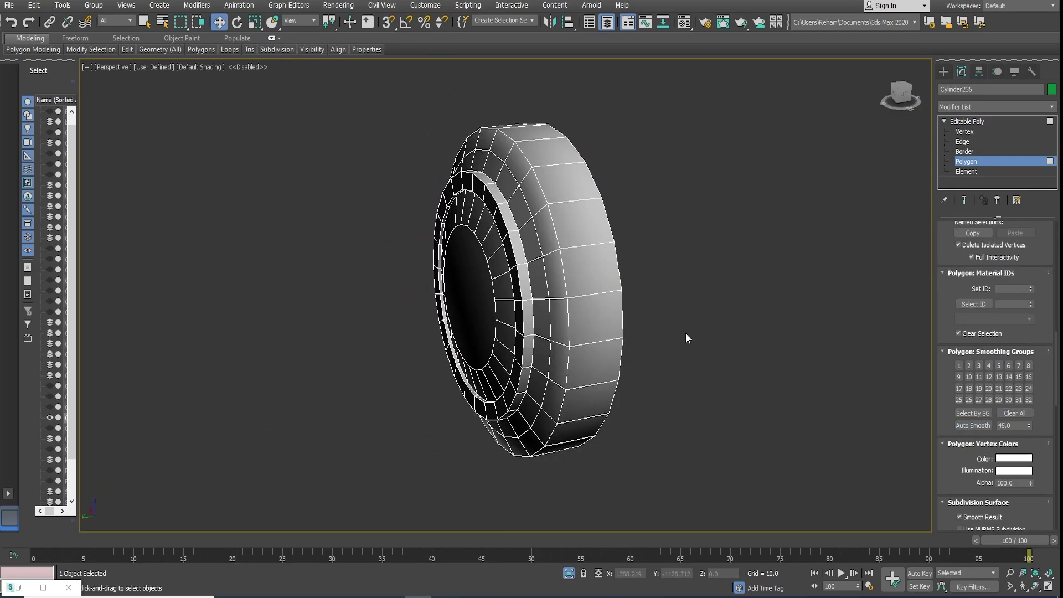
pyautogui.press('F4')
pyautogui.keyDown('ctrl'); pyautogui.click(969, 328); pyautogui.keyUp('ctrl')
pyautogui.keyDown('alt'); pyautogui.moveTo(720, 360); pyautogui.dragTo(614, 326, button='middle'); pyautogui.keyUp('alt')
pyautogui.press('4')
pyautogui.click(1052, 89)
pyautogui.click(613, 321)
pyautogui.click(585, 361)
# Step: Extrude a strip of six polygons on the disc's outer side wall outward using Local Normal
pyautogui.keyDown('alt'); pyautogui.moveTo(805, 307); pyautogui.dragTo(522, 299, button='middle'); pyautogui.keyUp('alt')
pyautogui.press('4')
pyautogui.keyDown('ctrl'); pyautogui.click(980, 241); pyautogui.keyUp('ctrl')
pyautogui.rightClick(662, 314)
pyautogui.click(637, 307)
pyautogui.keyDown('ctrl'); pyautogui.click(1007, 242); pyautogui.keyUp('ctrl')
pyautogui.hotkey('shift', 'e')
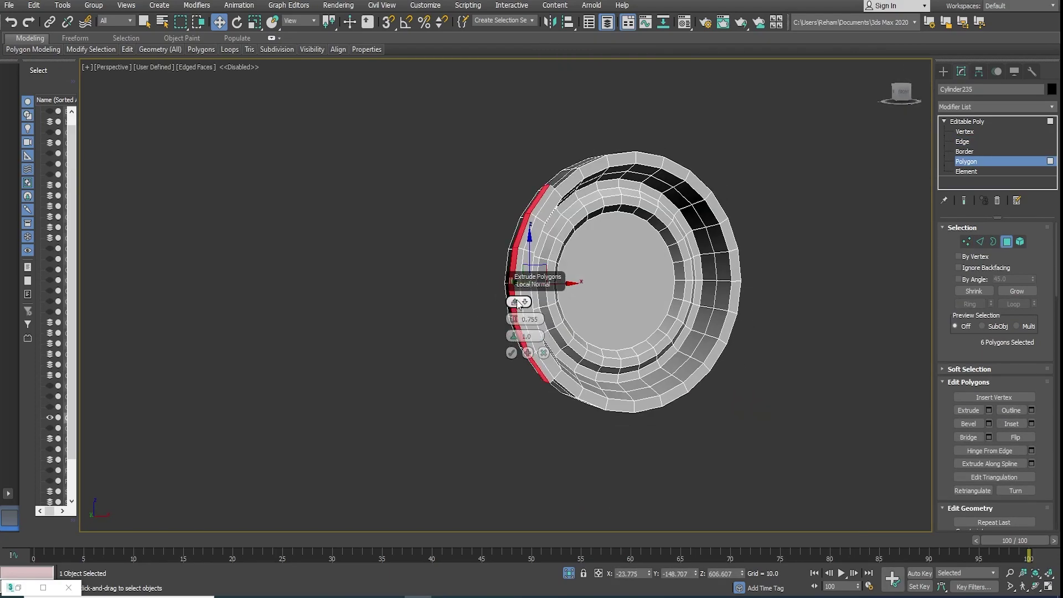
pyautogui.click(1006, 121)
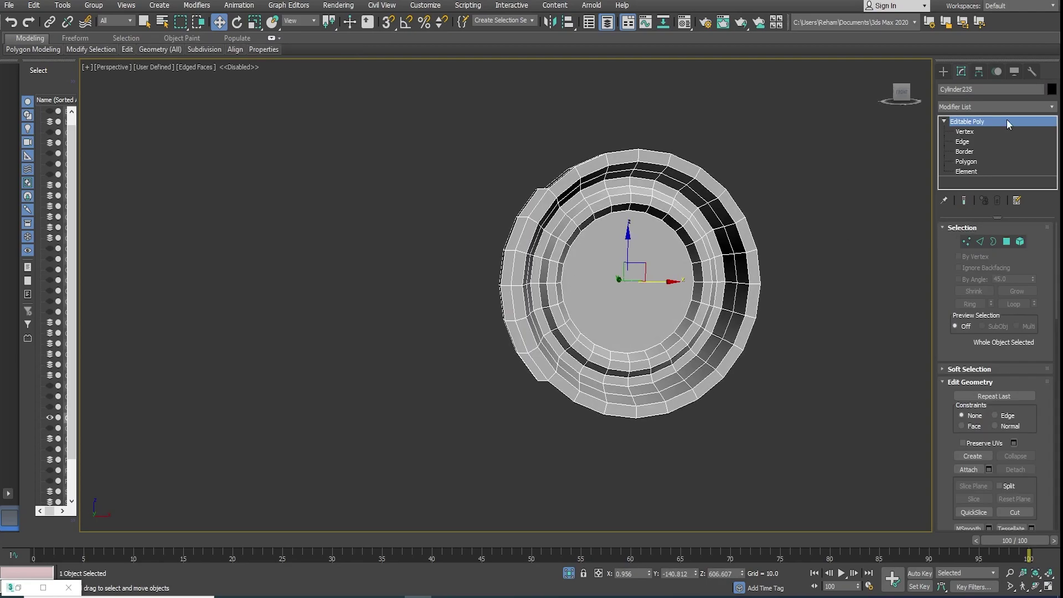
pyautogui.moveTo(692, 277)
pyautogui.keyDown('alt'); pyautogui.mouseDown(button='middle')
pyautogui.moveTo(741, 317)
pyautogui.moveTo(588, 297)
pyautogui.mouseUp(button='middle'); pyautogui.keyUp('alt')
pyautogui.click(741, 317)
pyautogui.press('F4')
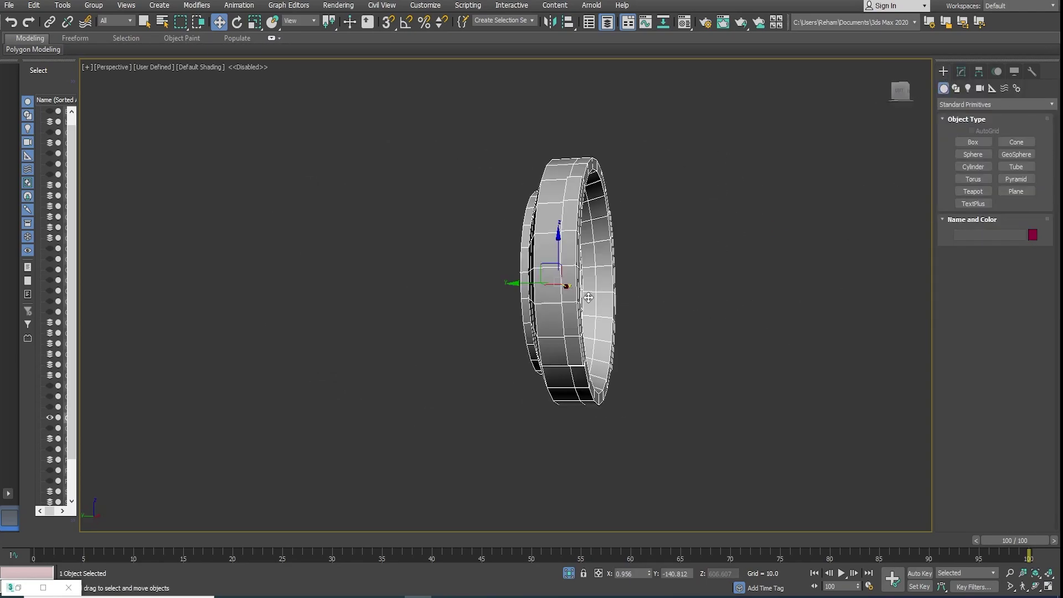
# Step: Add supporting edge loops along the disc's outer side wall around the raised strip
pyautogui.press('F4')
pyautogui.press('2')
pyautogui.scroll(3, 685, 281)
pyautogui.keyDown('alt'); pyautogui.moveTo(553, 249); pyautogui.dragTo(639, 228, button='middle'); pyautogui.keyUp('alt')
pyautogui.press('4')
pyautogui.keyDown('shift'); pyautogui.click(560, 288); pyautogui.keyUp('shift')
pyautogui.scroll(2, 586, 302)
pyautogui.keyDown('shift'); pyautogui.click(574, 295); pyautogui.keyUp('shift')
pyautogui.press('2')
pyautogui.scroll(-3, 609, 250)
pyautogui.scroll(2, 639, 227)
pyautogui.keyDown('alt'); pyautogui.moveTo(621, 348); pyautogui.dragTo(609, 221, button='middle'); pyautogui.keyUp('alt')
pyautogui.click(582, 143)
pyautogui.doubleClick(583, 143)
pyautogui.keyDown('alt'); pyautogui.moveTo(583, 143); pyautogui.dragTo(599, 291, button='middle'); pyautogui.keyUp('alt')
pyautogui.rightClick(607, 228)
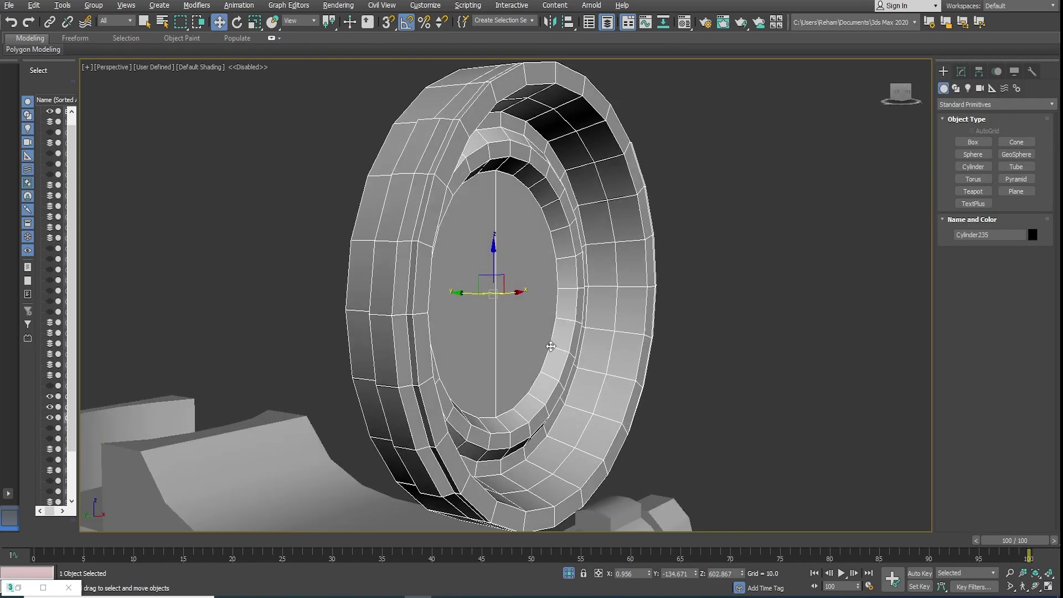
# Step: Connect the ring of 25 edges around the disc's outer wall with one segment and a slide of -54
pyautogui.scroll(5, 433, 384)
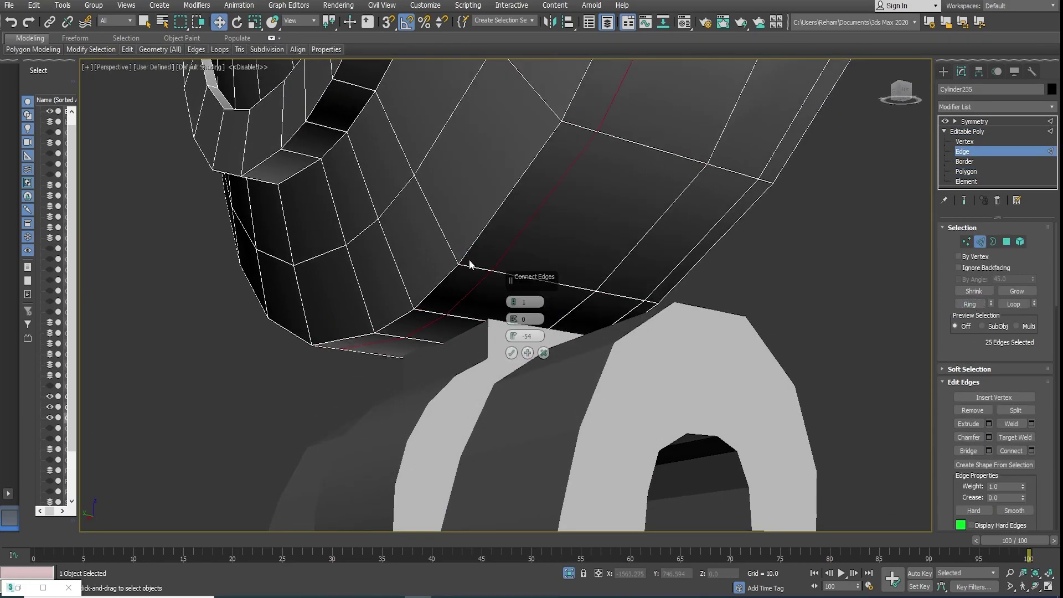
pyautogui.click(511, 353)
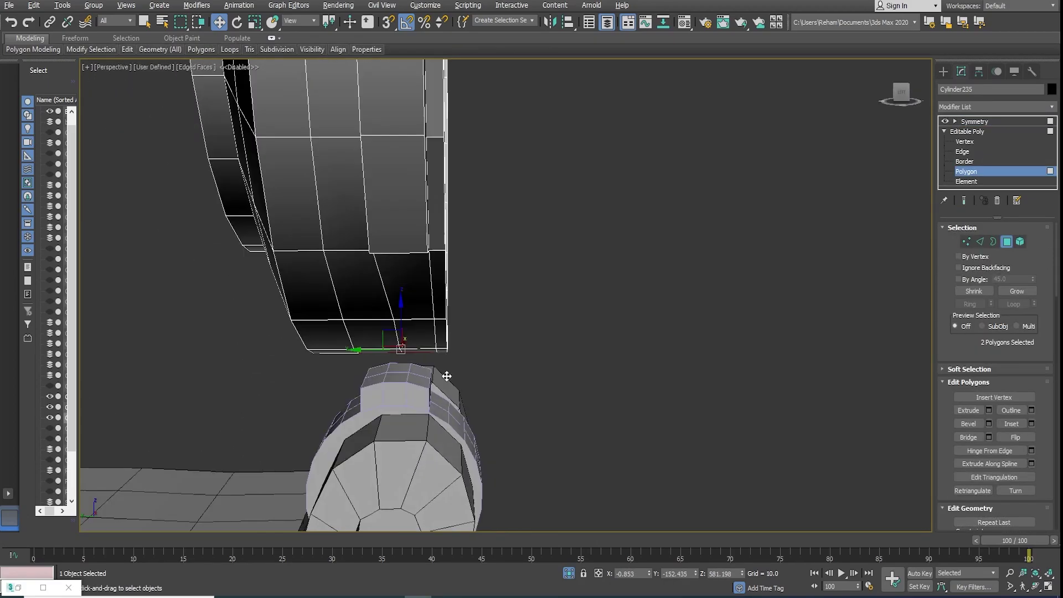
# Step: Enable pivot-only editing for the disc joined to its hinge barrel
pyautogui.keyDown('alt'); pyautogui.moveTo(447, 376); pyautogui.dragTo(388, 352, button='middle'); pyautogui.keyUp('alt')
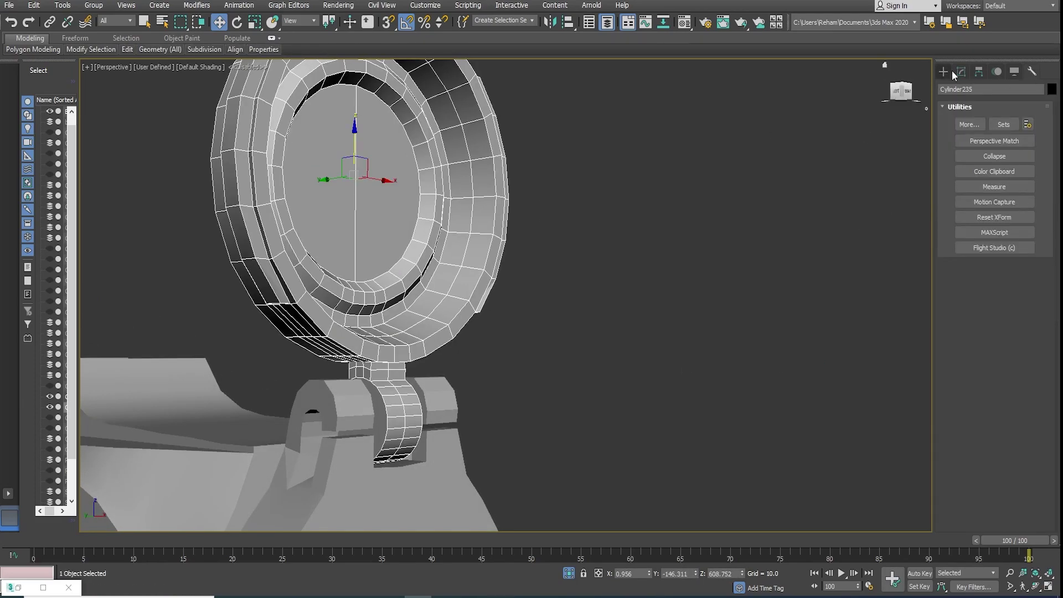
pyautogui.click(979, 71)
pyautogui.click(995, 153)
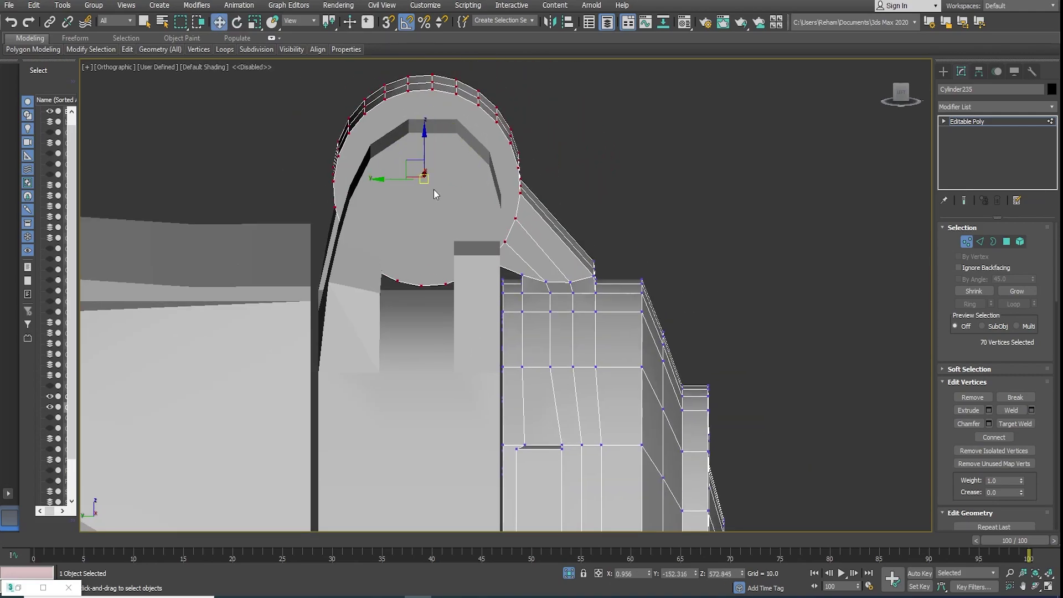
# Step: Add an edge loop across the neck between the hinge barrel and the disc and position it to curve the neck
pyautogui.rightClick(603, 250)
pyautogui.click(584, 289)
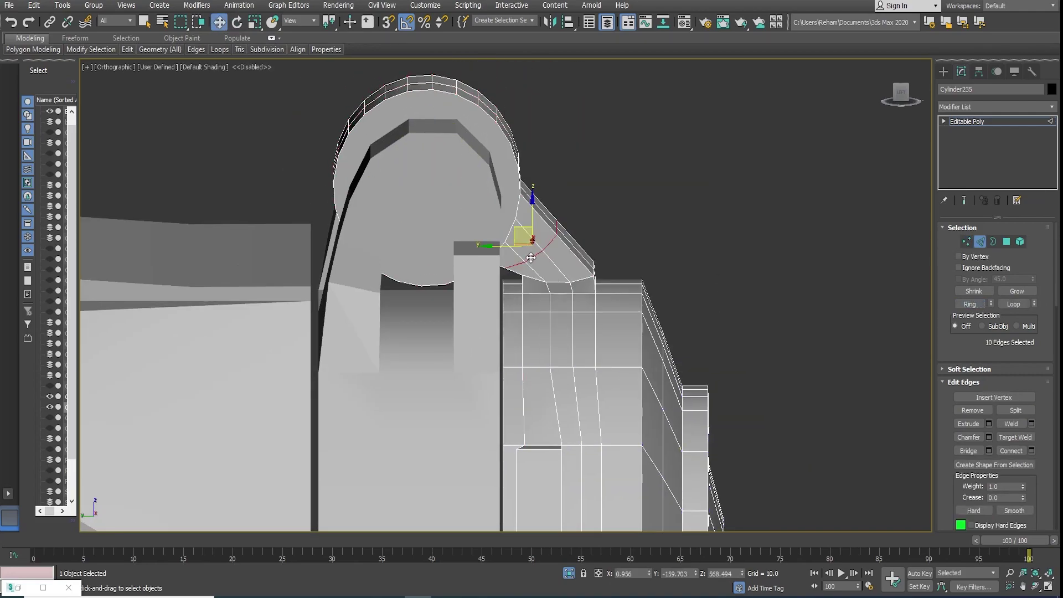
pyautogui.moveTo(538, 215)
pyautogui.keyDown('alt'); pyautogui.mouseDown(button='middle')
pyautogui.moveTo(363, 252)
pyautogui.moveTo(487, 212)
pyautogui.moveTo(534, 224)
pyautogui.moveTo(567, 204)
pyautogui.moveTo(491, 173)
pyautogui.moveTo(636, 207)
pyautogui.moveTo(542, 208)
pyautogui.moveTo(565, 258)
pyautogui.moveTo(547, 222)
pyautogui.mouseUp(button='middle'); pyautogui.keyUp('alt')
pyautogui.press('w')
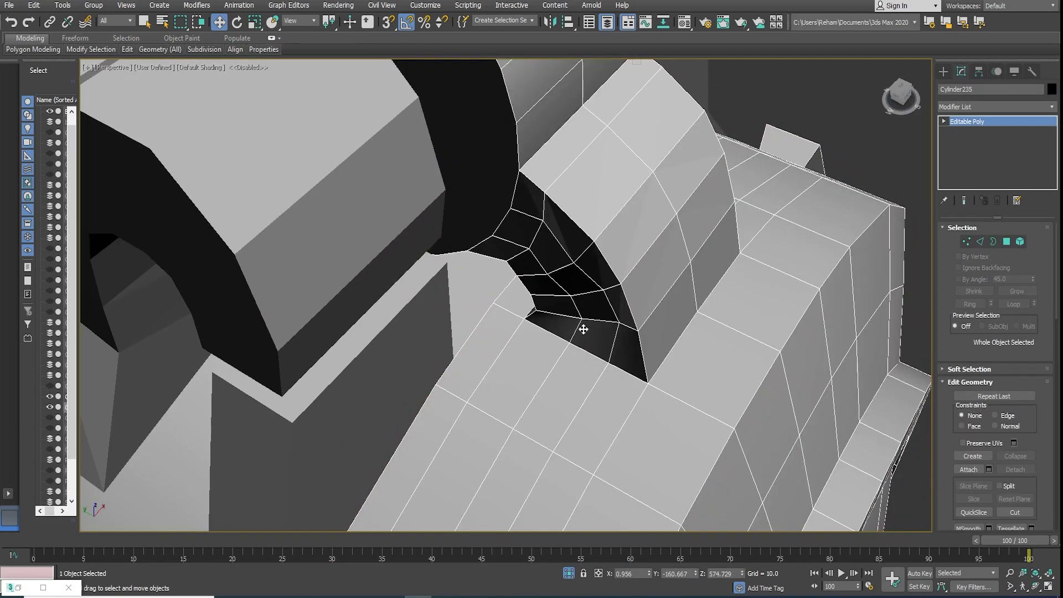
# Step: Select the polygon on the neck's inner side near the disc and grow the selection
pyautogui.scroll(3, 612, 292)
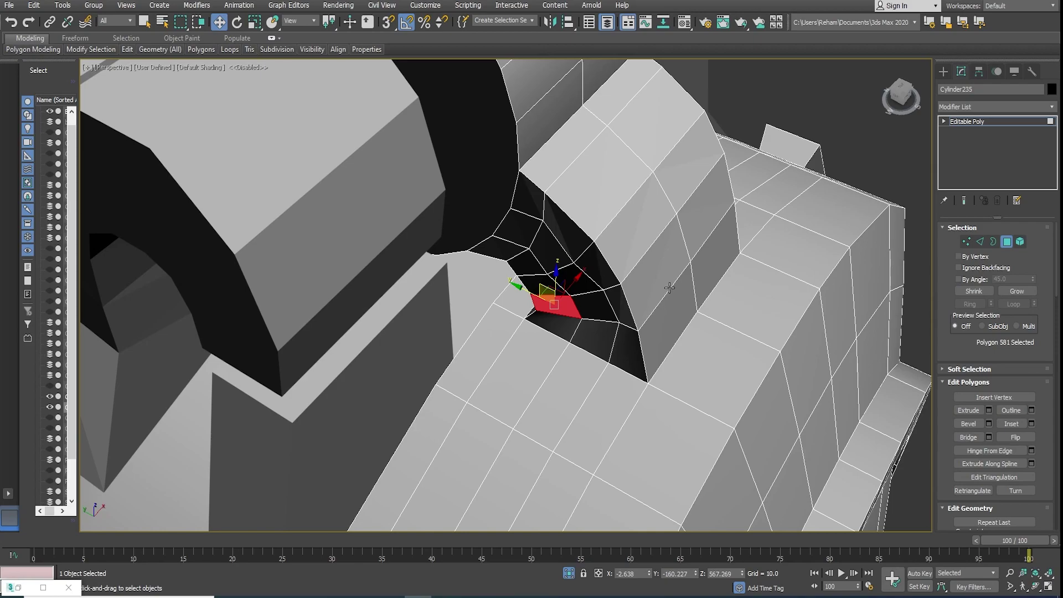
pyautogui.press('r')
pyautogui.keyDown('alt'); pyautogui.moveTo(732, 306); pyautogui.dragTo(623, 329, button='middle'); pyautogui.keyUp('alt')
pyautogui.hotkey('ctrl', 'pageup')
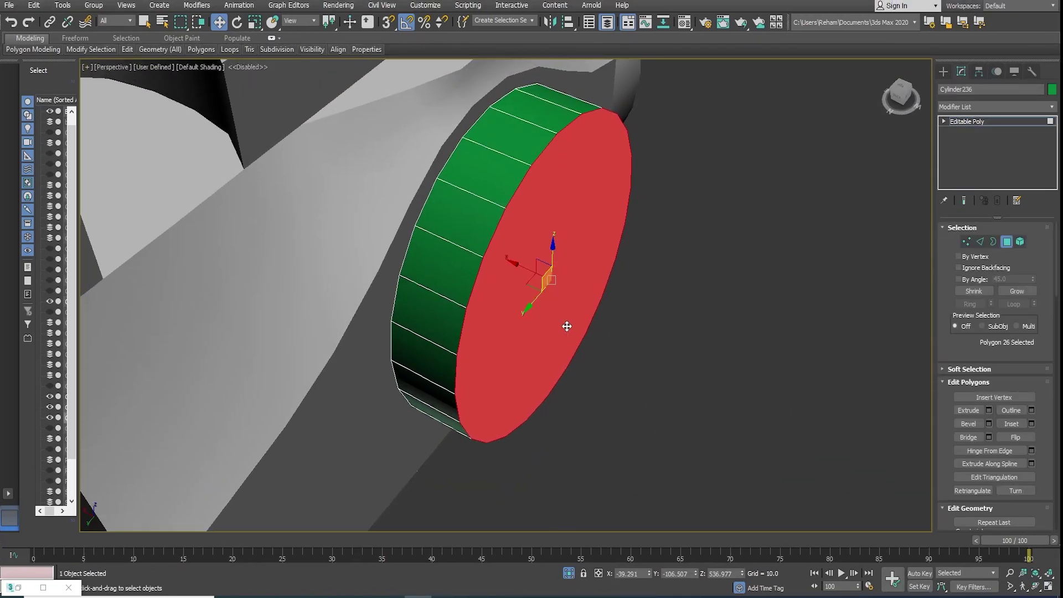
# Step: Extrude the outer cap of the new cylinder on the block's side by 0.514
pyautogui.rightClick(558, 282)
pyautogui.click(515, 277)
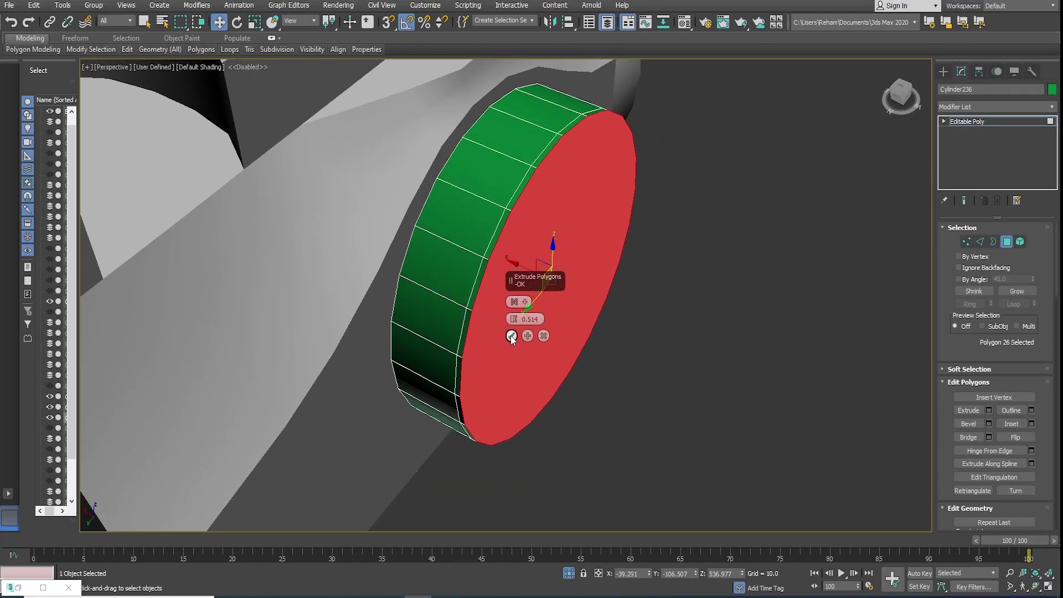
pyautogui.click(512, 336)
# Step: Select the ring of 24 thin rim polygons on the side cylinder and extrude it using Local Normal
pyautogui.rightClick(493, 319)
pyautogui.click(454, 315)
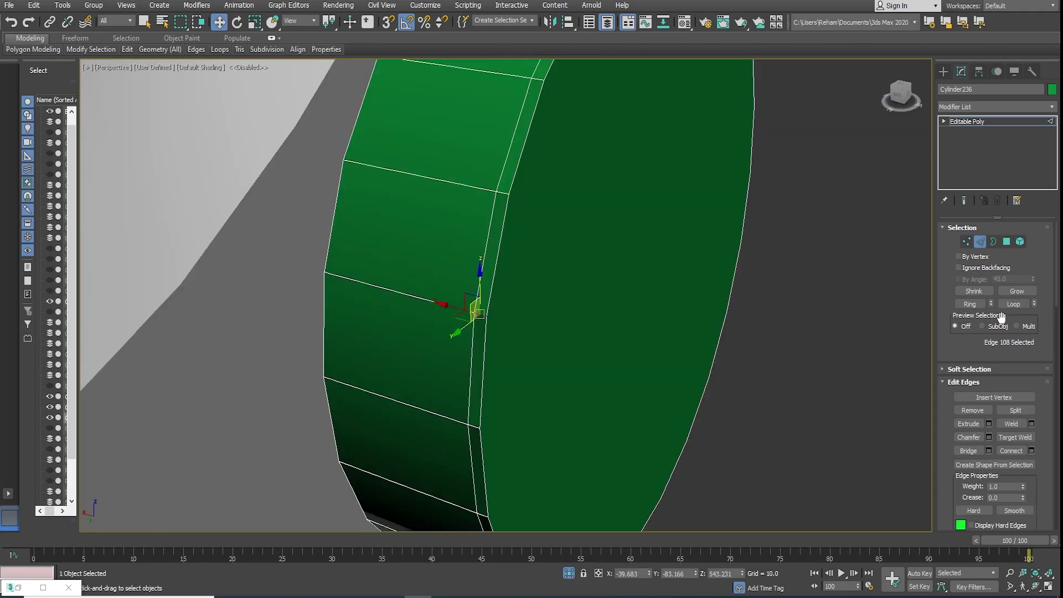
pyautogui.rightClick(489, 293)
pyautogui.click(501, 283)
pyautogui.scroll(-3, 510, 285)
pyautogui.click(513, 302)
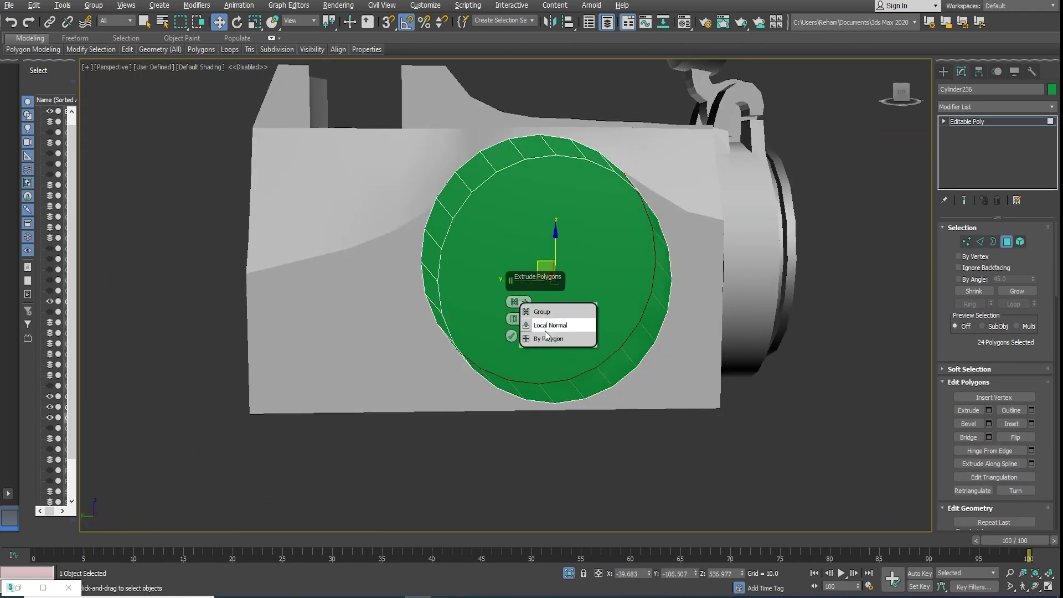
pyautogui.click(548, 325)
pyautogui.keyDown('alt'); pyautogui.moveTo(548, 325); pyautogui.dragTo(516, 345, button='middle'); pyautogui.keyUp('alt')
pyautogui.click(511, 352)
# Step: Extrude the side cylinder's cap and surrounding ring by 0.837 using Local Normal, and taper the front toward a smaller center face
pyautogui.keyDown('ctrl'); pyautogui.click(582, 222); pyautogui.keyUp('ctrl')
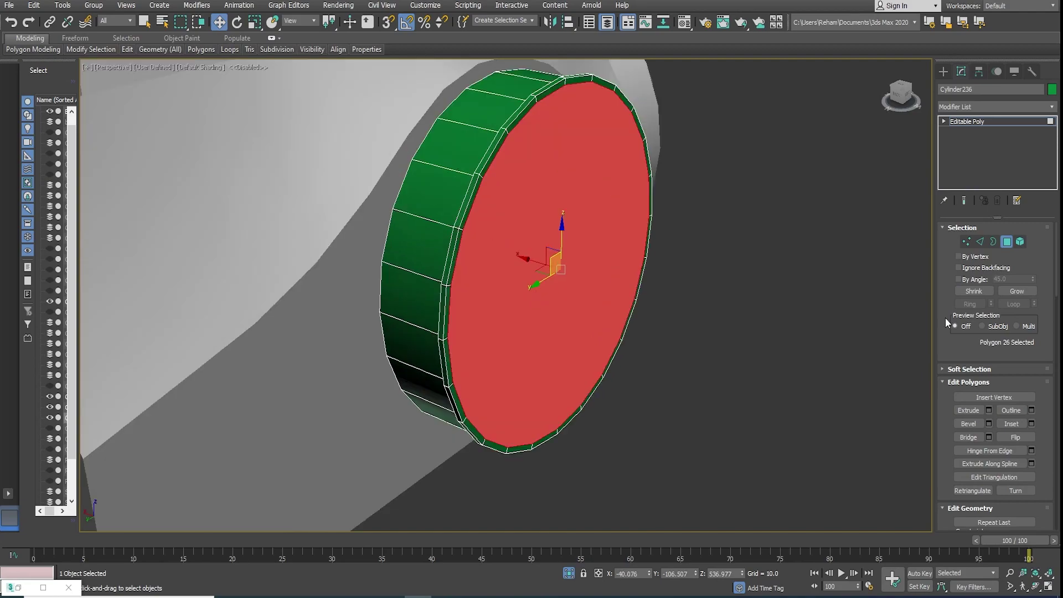
pyautogui.keyDown('alt'); pyautogui.moveTo(759, 303); pyautogui.dragTo(608, 279, button='middle'); pyautogui.keyUp('alt')
pyautogui.rightClick(608, 279)
pyautogui.click(603, 275)
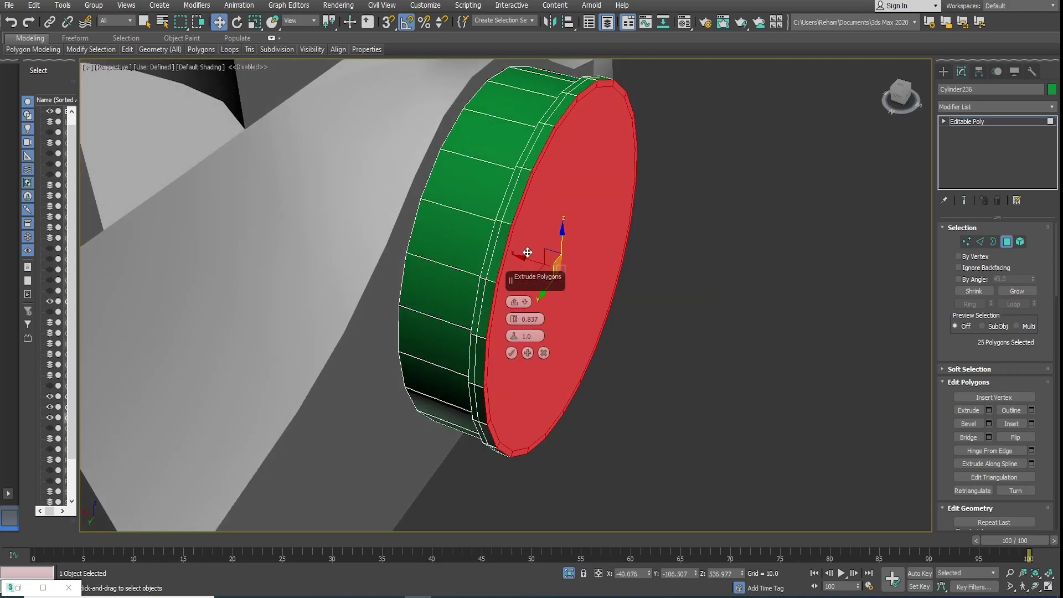
pyautogui.click(512, 352)
pyautogui.keyDown('alt'); pyautogui.moveTo(512, 353); pyautogui.dragTo(543, 304, button='middle'); pyautogui.keyUp('alt')
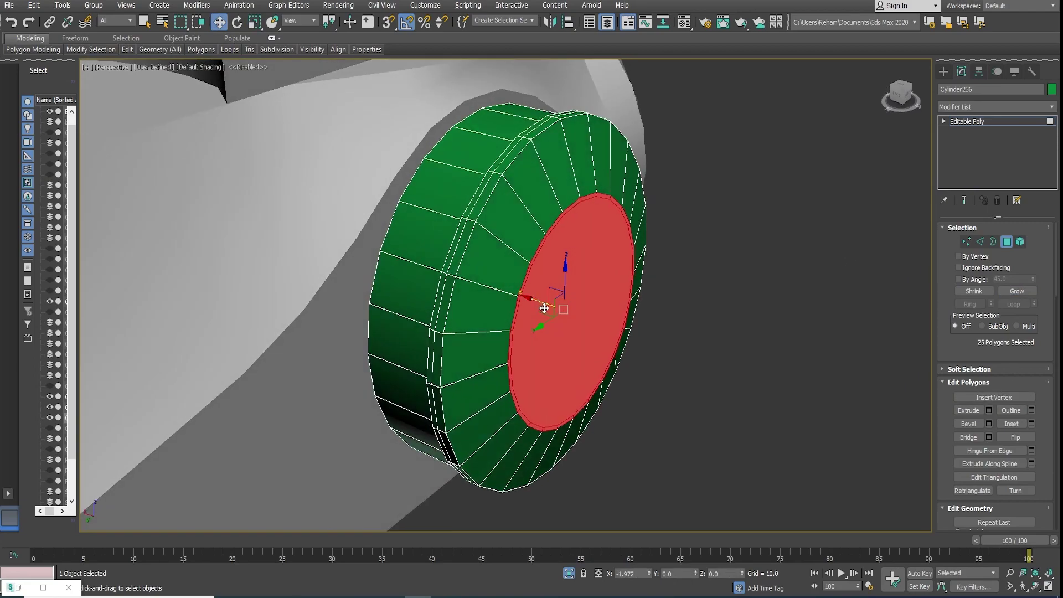
# Step: Add an edge loop through the tapered front of the side cylinder and scale it to round the face into a dome
pyautogui.press('2')
pyautogui.scroll(3, 509, 194)
pyautogui.scroll(-4, 509, 199)
pyautogui.keyDown('alt'); pyautogui.moveTo(510, 270); pyautogui.dragTo(547, 245, button='middle'); pyautogui.keyUp('alt')
pyautogui.press('4')
pyautogui.click(491, 323)
pyautogui.moveTo(491, 323)
pyautogui.keyDown('alt'); pyautogui.mouseDown(button='middle')
pyautogui.moveTo(454, 262)
pyautogui.moveTo(484, 313)
pyautogui.mouseUp(button='middle'); pyautogui.keyUp('alt')
pyautogui.rightClick(427, 279)
pyautogui.click(330, 289)
pyautogui.keyDown('alt'); pyautogui.moveTo(507, 350); pyautogui.dragTo(482, 288, button='middle'); pyautogui.keyUp('alt')
pyautogui.press('r')
# Step: Grow the polygon selection from the center across the whole domed front of the side cylinder
pyautogui.press('4')
pyautogui.hotkey('ctrl', 'pageup')
pyautogui.hotkey('ctrl', 'pageup')
pyautogui.press('w')
pyautogui.scroll(-5, 988, 404)
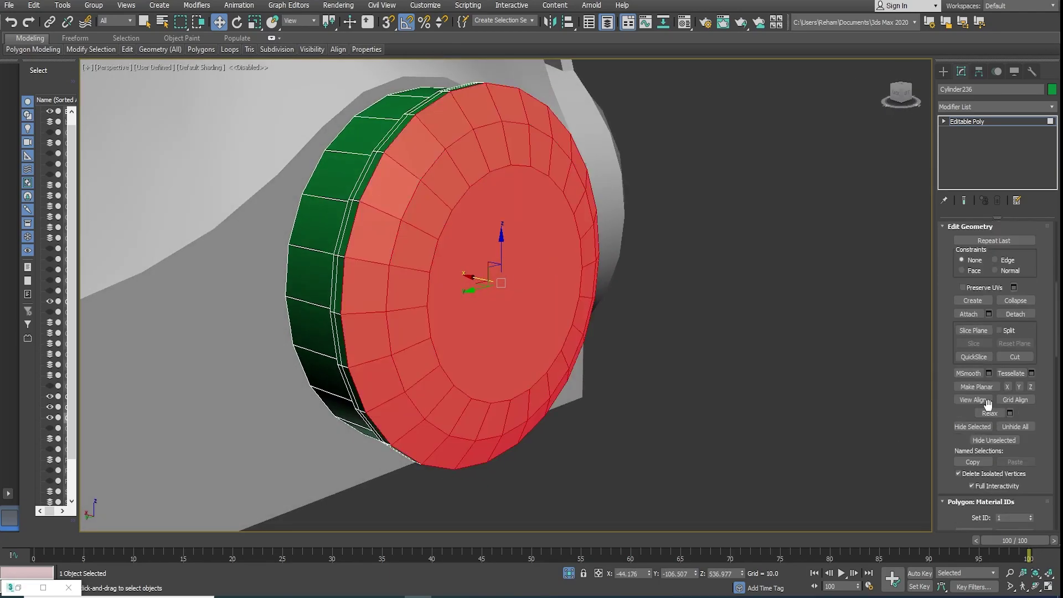
# Step: Adjust the smoothing groups of the side cylinder's domed front and the thin polygon ring behind it
pyautogui.keyDown('alt'); pyautogui.moveTo(531, 388); pyautogui.dragTo(533, 323, button='middle'); pyautogui.keyUp('alt')
pyautogui.press('2')
pyautogui.click(533, 323)
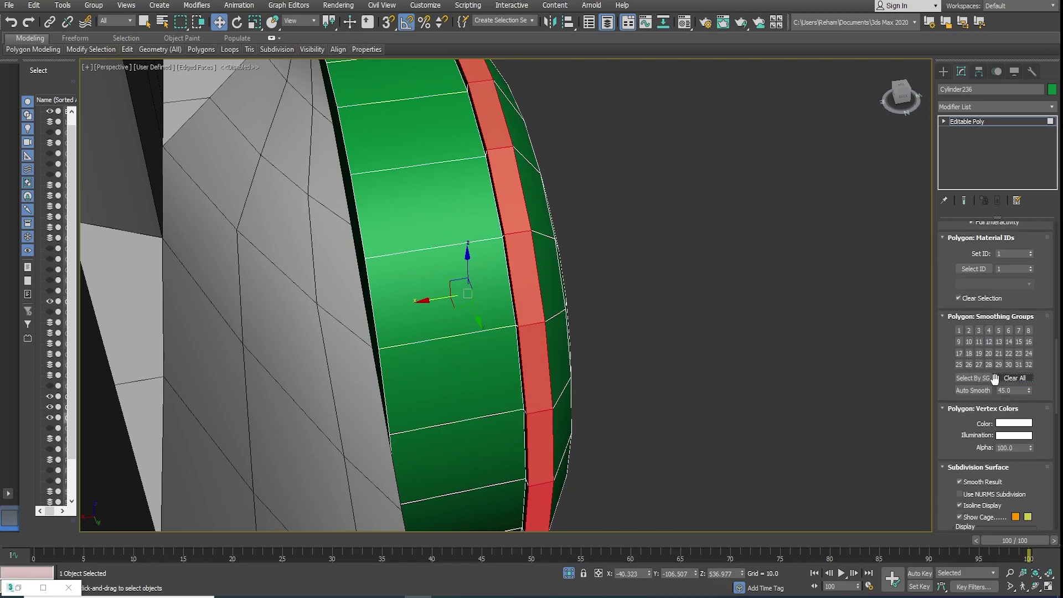
pyautogui.scroll(-5, 741, 347)
pyautogui.keyDown('alt'); pyautogui.moveTo(740, 347); pyautogui.dragTo(565, 323, button='middle'); pyautogui.keyUp('alt')
# Step: Select the wide band of 24 polygons around the side cylinder behind the thin ring, with the Scale tool active
pyautogui.press('4')
pyautogui.scroll(3, 509, 245)
pyautogui.press('4')
pyautogui.keyDown('alt'); pyautogui.moveTo(498, 332); pyautogui.dragTo(432, 443, button='middle'); pyautogui.keyUp('alt')
pyautogui.scroll(3, 427, 463)
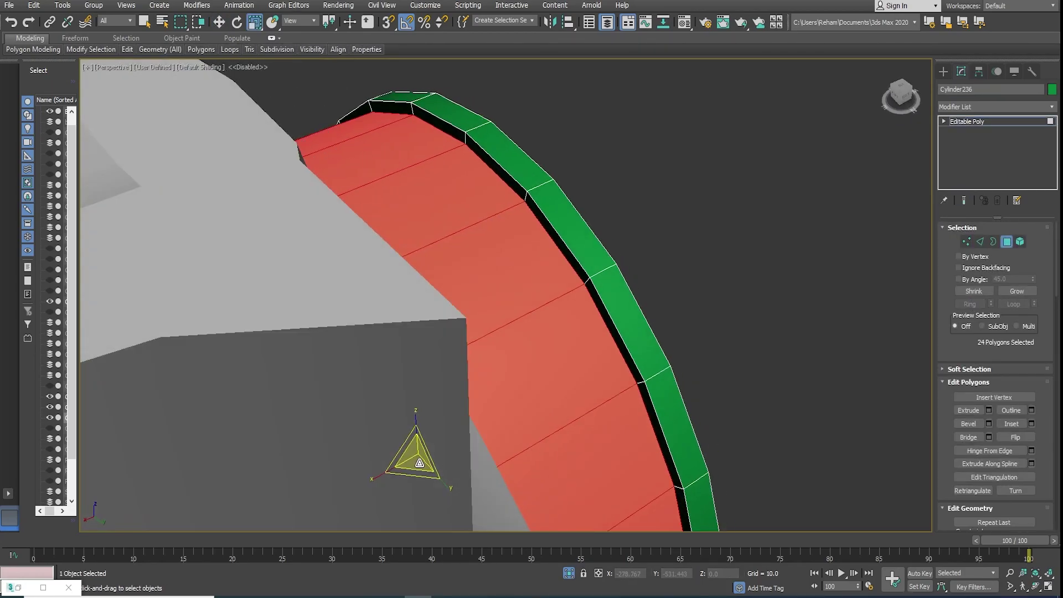
# Step: Select the center polygon of the side cylinder's domed face and inset it by 3.91
pyautogui.scroll(-5, 419, 456)
pyautogui.keyDown('alt'); pyautogui.moveTo(468, 380); pyautogui.dragTo(498, 423, button='middle'); pyautogui.keyUp('alt')
pyautogui.click(498, 424)
pyautogui.scroll(3, 498, 424)
pyautogui.rightClick(484, 364)
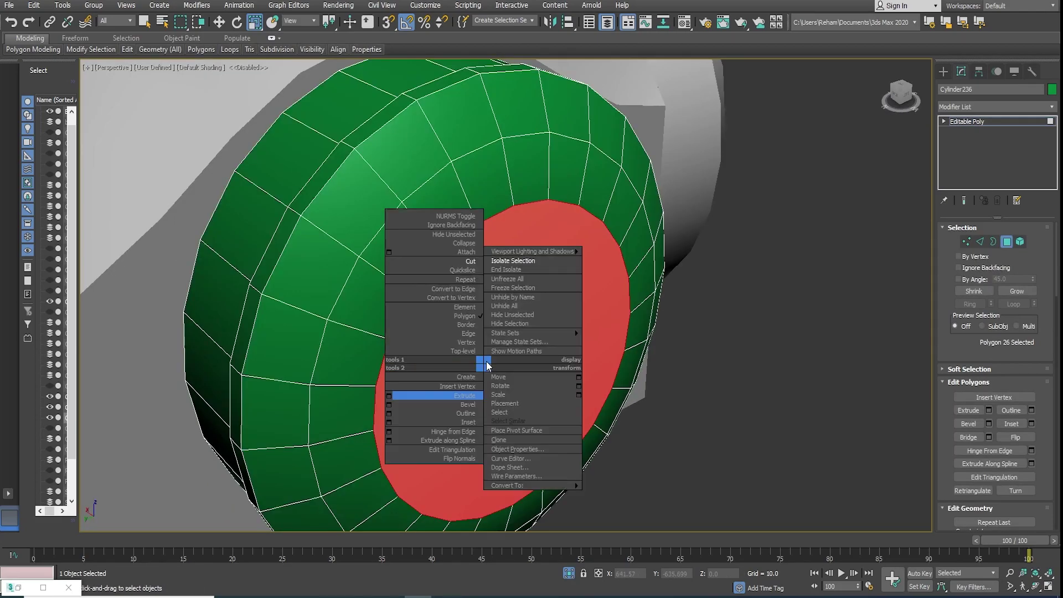
pyautogui.click(389, 422)
pyautogui.scroll(3, 514, 360)
pyautogui.scroll(-4, 503, 361)
pyautogui.scroll(3, 503, 363)
pyautogui.moveTo(512, 301); pyautogui.dragTo(510, 336)
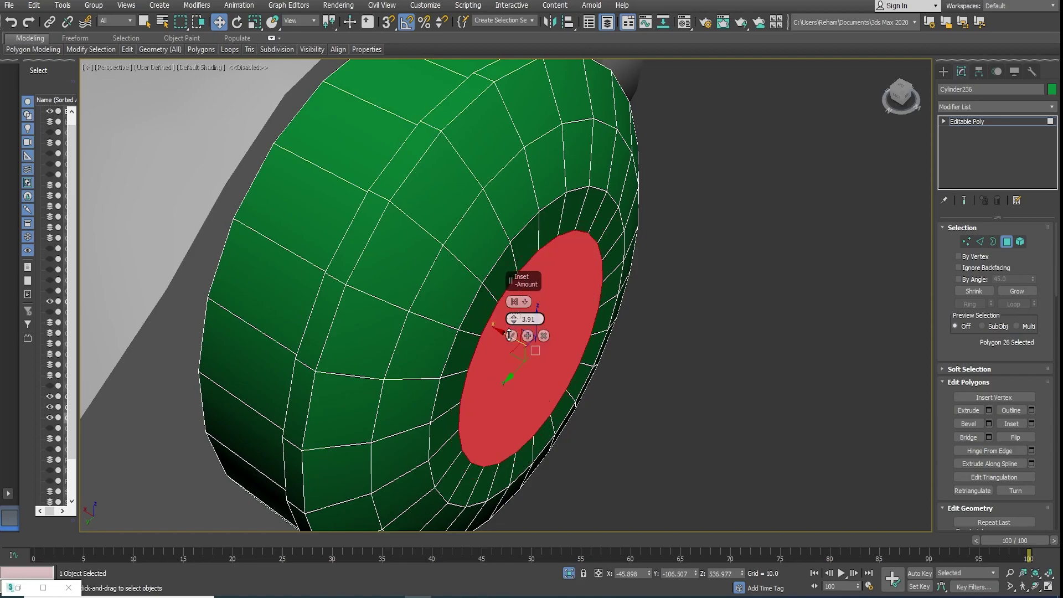
pyautogui.click(511, 336)
# Step: Isolate the side cylinder and add a TurboSmooth modifier with an Edit Poly modifier above it
pyautogui.scroll(-6, 510, 339)
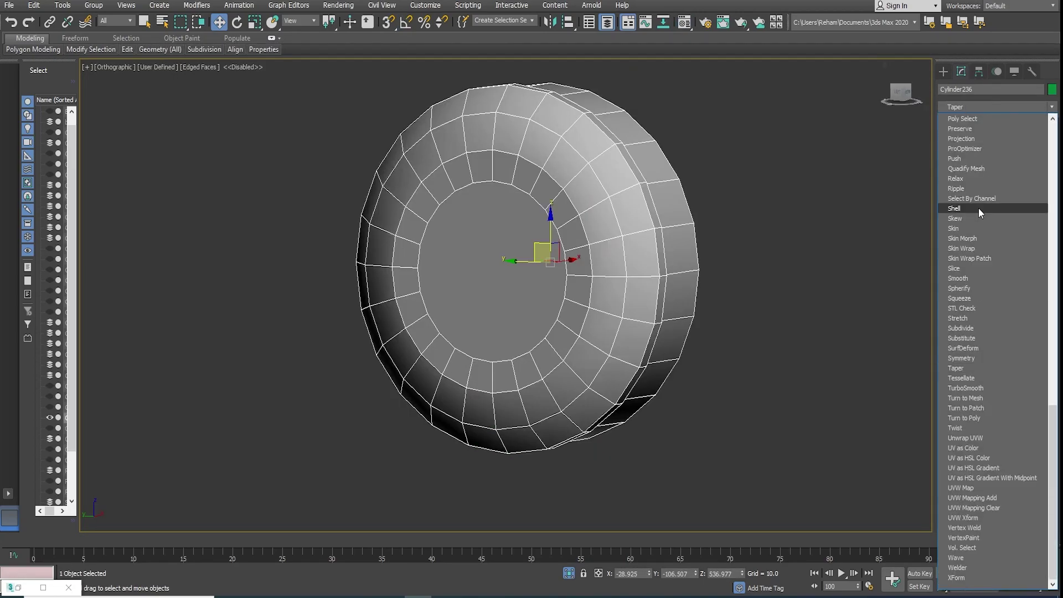
pyautogui.click(975, 172)
pyautogui.keyDown('alt'); pyautogui.moveTo(775, 266); pyautogui.dragTo(748, 260, button='middle'); pyautogui.keyUp('alt')
pyautogui.click(997, 106)
pyautogui.click(966, 121)
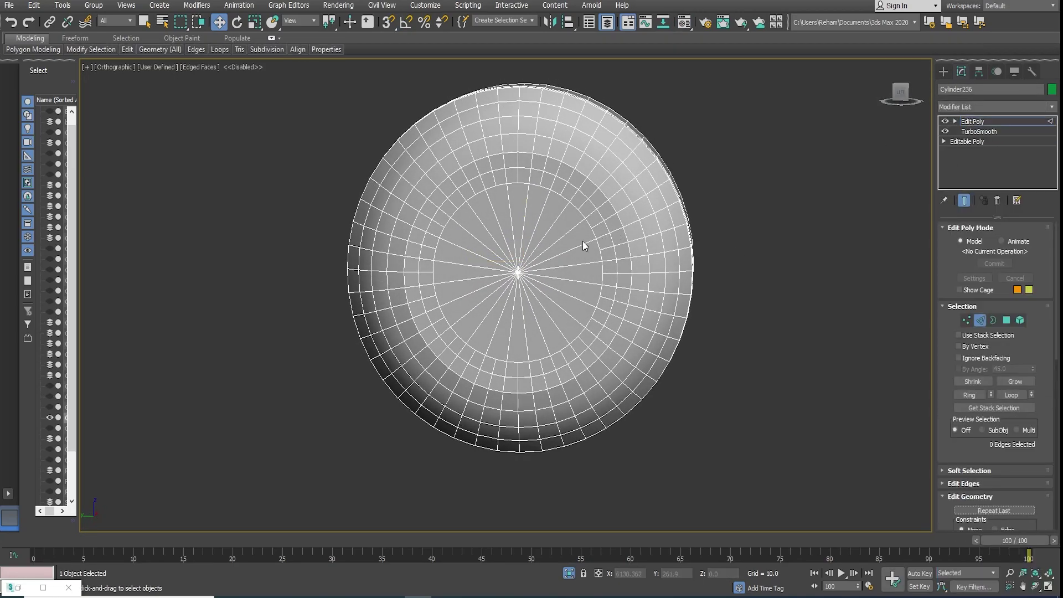
# Step: Try to shrink the open border at the center of the domed face by scaling it to 66 percent
pyautogui.press('3')
pyautogui.press('r')
pyautogui.moveTo(513, 266); pyautogui.dragTo(513, 297)
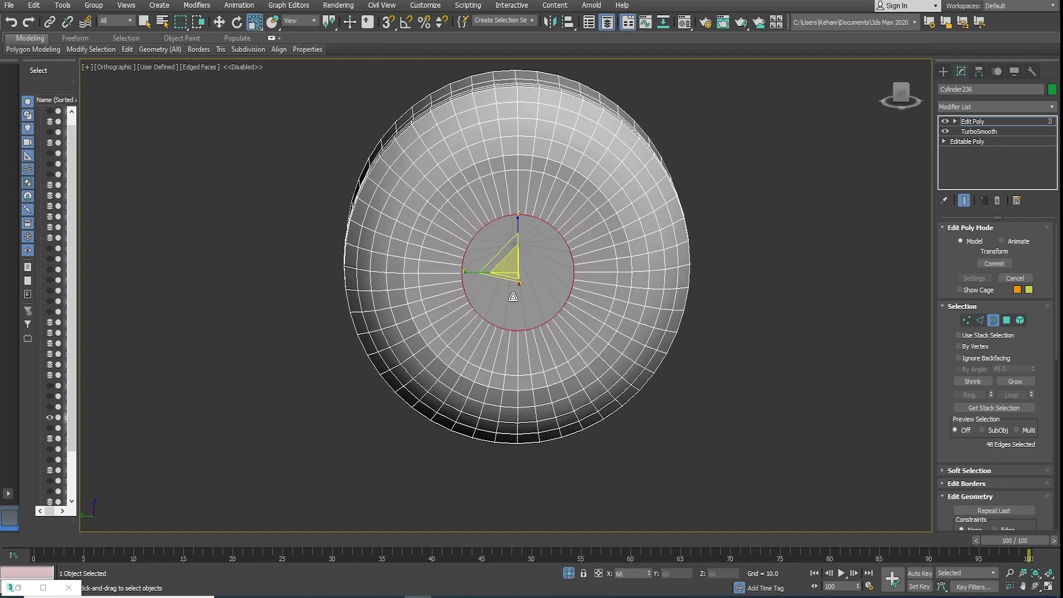
pyautogui.rightClick(658, 320)
# Step: Clear the polygons at the center of the domed face to leave a wide circular opening
pyautogui.click(662, 318)
pyautogui.press('4')
pyautogui.press('1')
pyautogui.moveTo(582, 209); pyautogui.dragTo(594, 236, button='middle')
pyautogui.press('BackSpace')
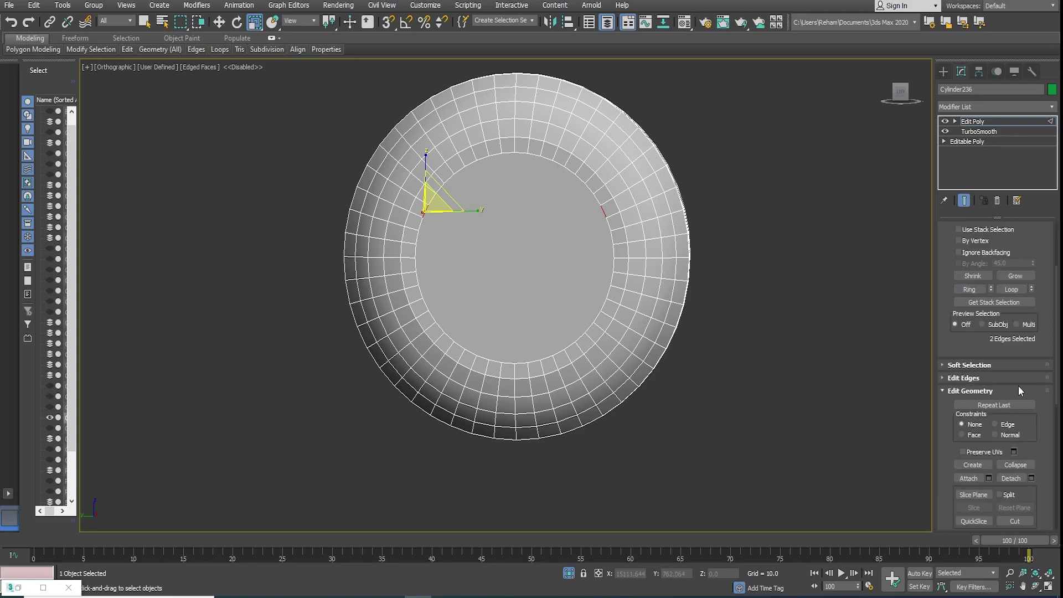
# Step: Bridge pairs of opposite border edges to lay spaced horizontal strips across the circular opening
pyautogui.scroll(5, 961, 299)
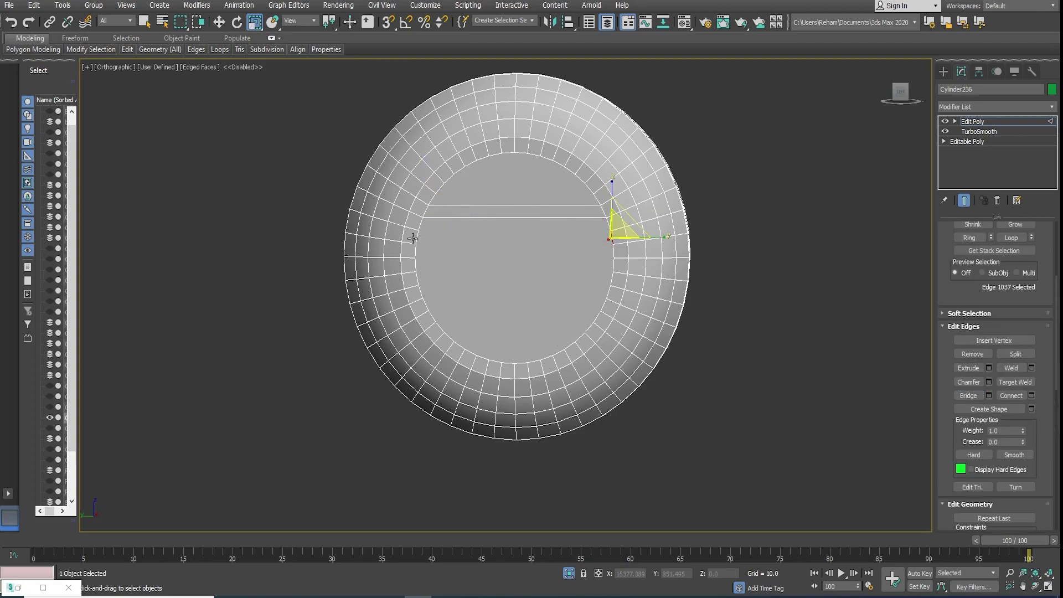
pyautogui.moveTo(574, 299); pyautogui.dragTo(608, 308, button='middle')
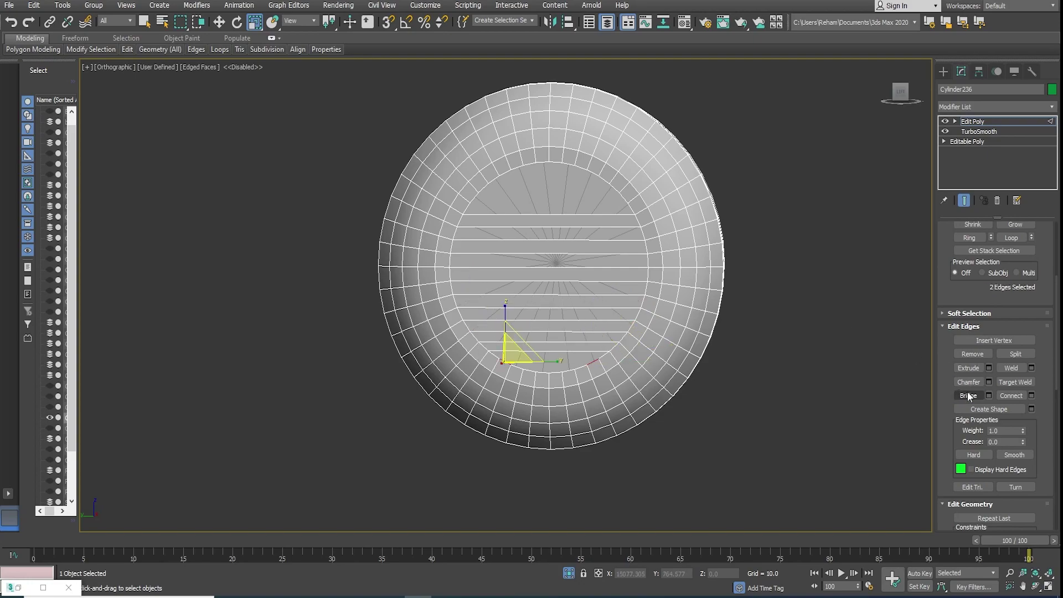
pyautogui.click(567, 369)
pyautogui.scroll(4, 564, 369)
pyautogui.keyDown('alt'); pyautogui.moveTo(620, 259); pyautogui.dragTo(788, 287, button='middle'); pyautogui.keyUp('alt')
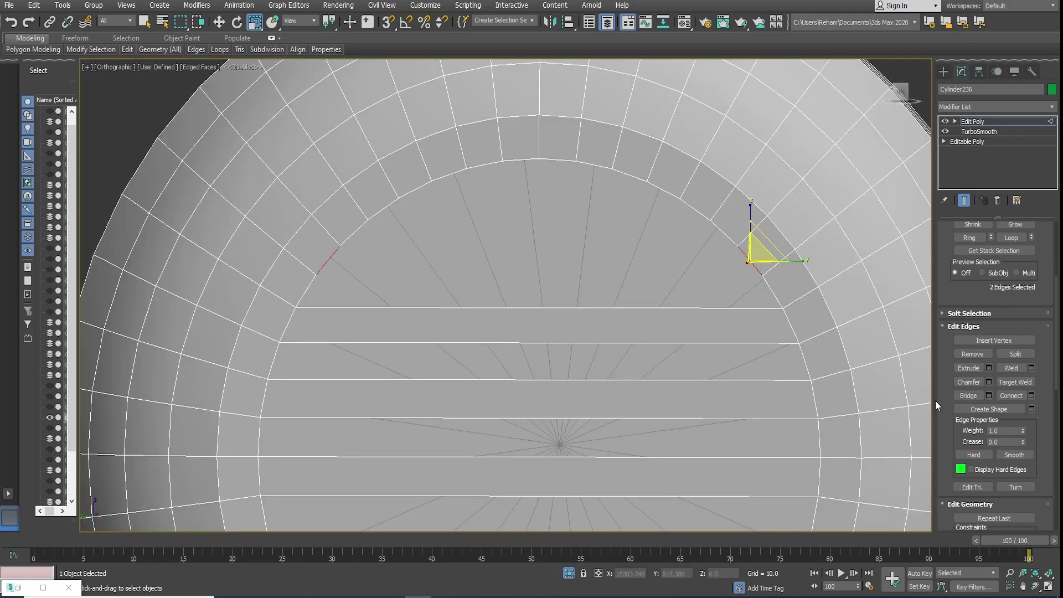
# Step: Fill the gaps between the bridged strips so polygons cover the whole circular opening
pyautogui.scroll(-5, 593, 175)
pyautogui.press('1')
pyautogui.keyDown('alt'); pyautogui.moveTo(594, 176); pyautogui.dragTo(509, 173, button='middle'); pyautogui.keyUp('alt')
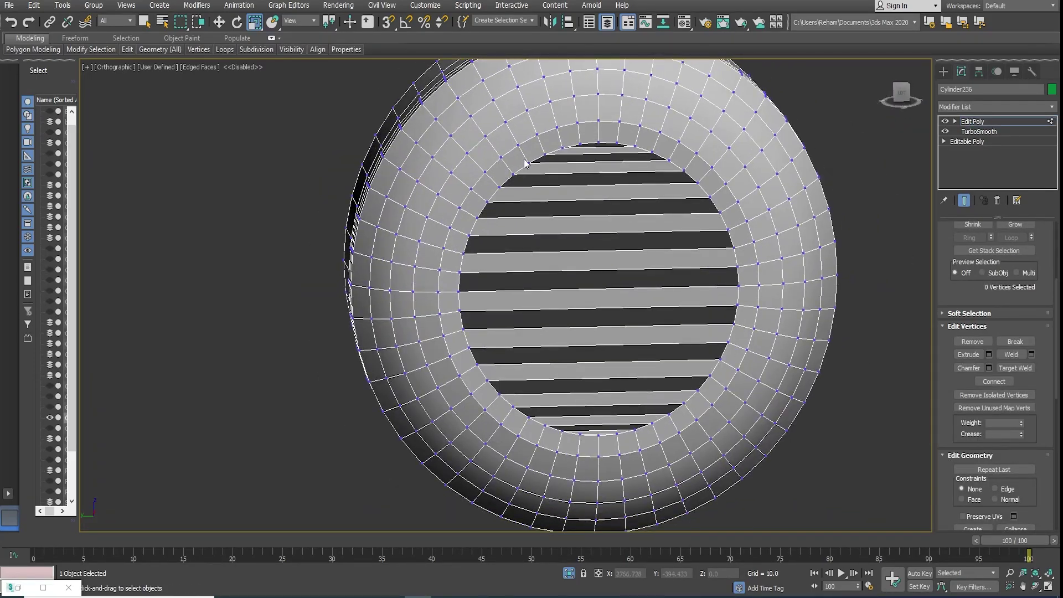
pyautogui.scroll(-3, 527, 203)
pyautogui.scroll(8, 526, 263)
pyautogui.press('4')
pyautogui.scroll(-3, 590, 244)
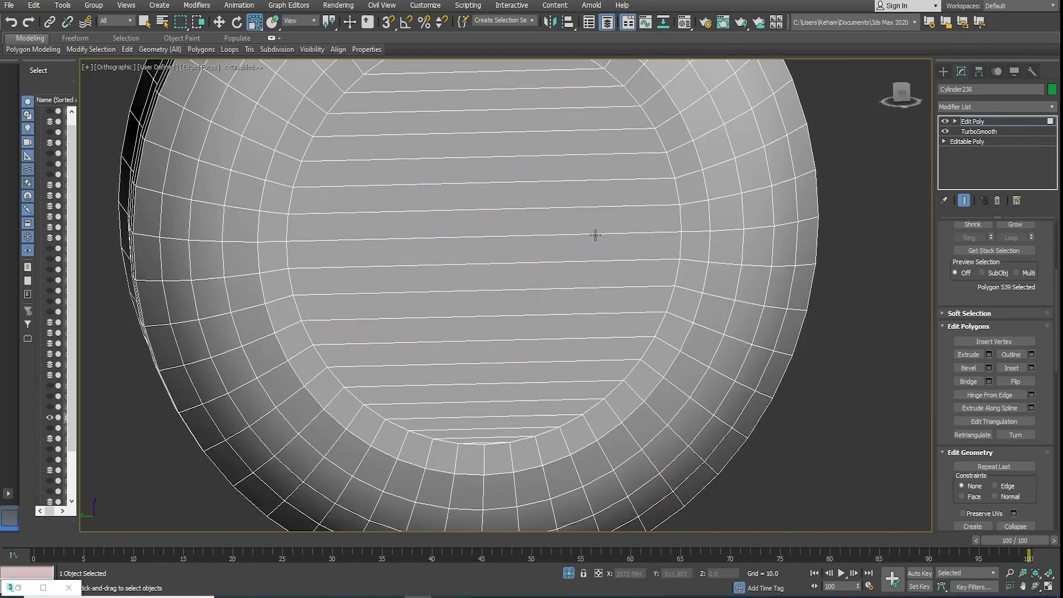
# Step: Connect the horizontal strip edges with a vertical edge line through the middle of the flat center
pyautogui.scroll(5, 615, 245)
pyautogui.keyDown('alt'); pyautogui.moveTo(614, 244); pyautogui.dragTo(524, 311, button='middle'); pyautogui.keyUp('alt')
pyautogui.scroll(-6, 512, 310)
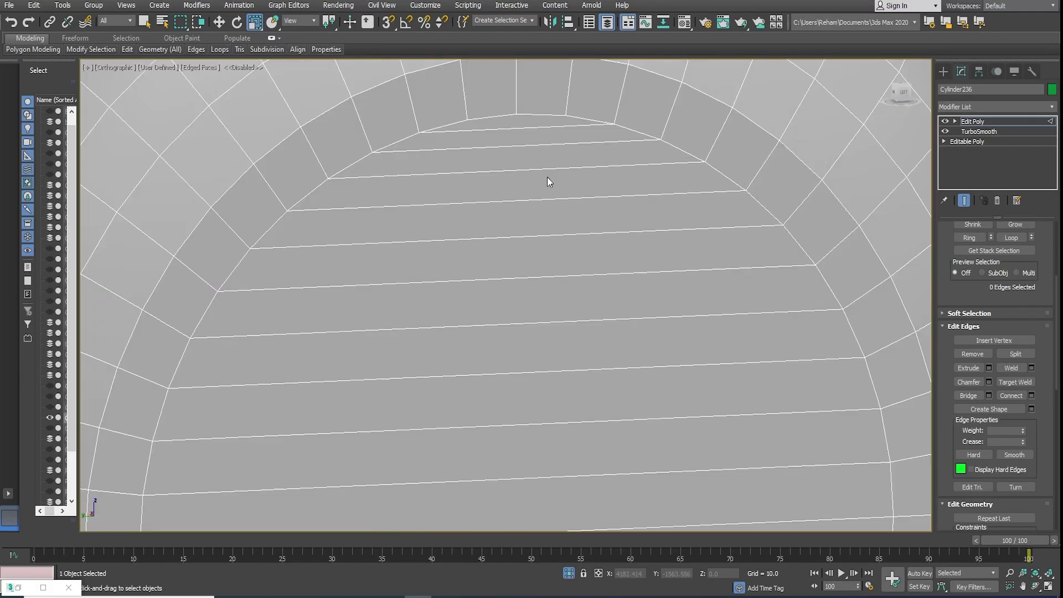
pyautogui.rightClick(508, 197)
pyautogui.click(554, 101)
pyautogui.click(536, 144)
pyautogui.click(523, 324)
pyautogui.scroll(3, 523, 324)
pyautogui.press('w')
pyautogui.scroll(2, 518, 299)
pyautogui.scroll(-5, 588, 300)
pyautogui.scroll(2, 620, 256)
# Step: Select the middle strip polygons across the flat center, and add a second TurboSmooth and Edit Poly to the cylinder
pyautogui.press('4')
pyautogui.moveTo(553, 293); pyautogui.dragTo(736, 286)
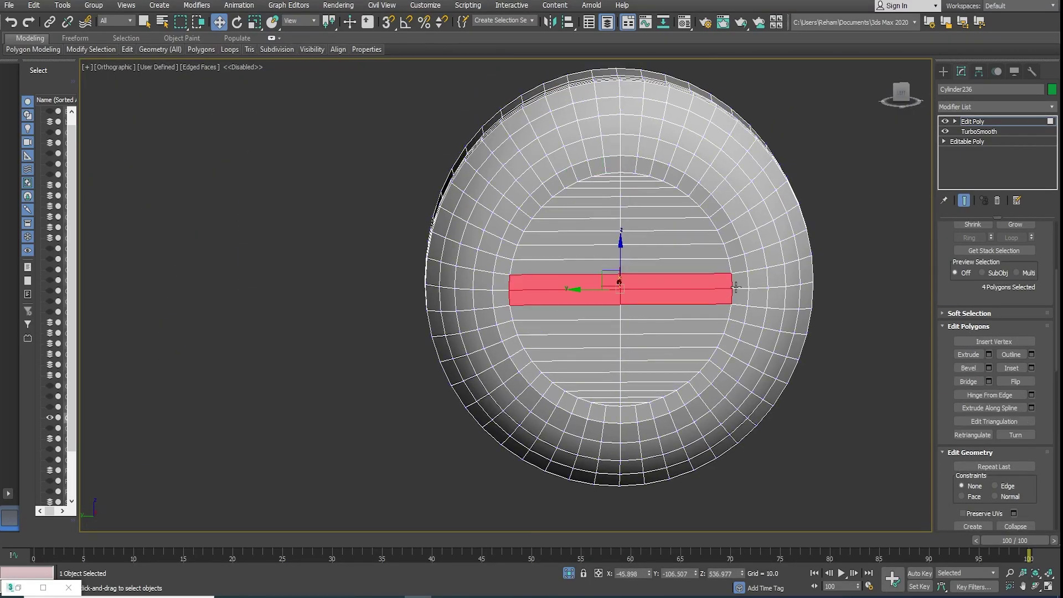
pyautogui.moveTo(571, 302); pyautogui.dragTo(720, 299)
pyautogui.keyDown('alt'); pyautogui.moveTo(581, 315); pyautogui.dragTo(593, 313, button='middle'); pyautogui.keyUp('alt')
pyautogui.click(640, 304)
pyautogui.press('l')
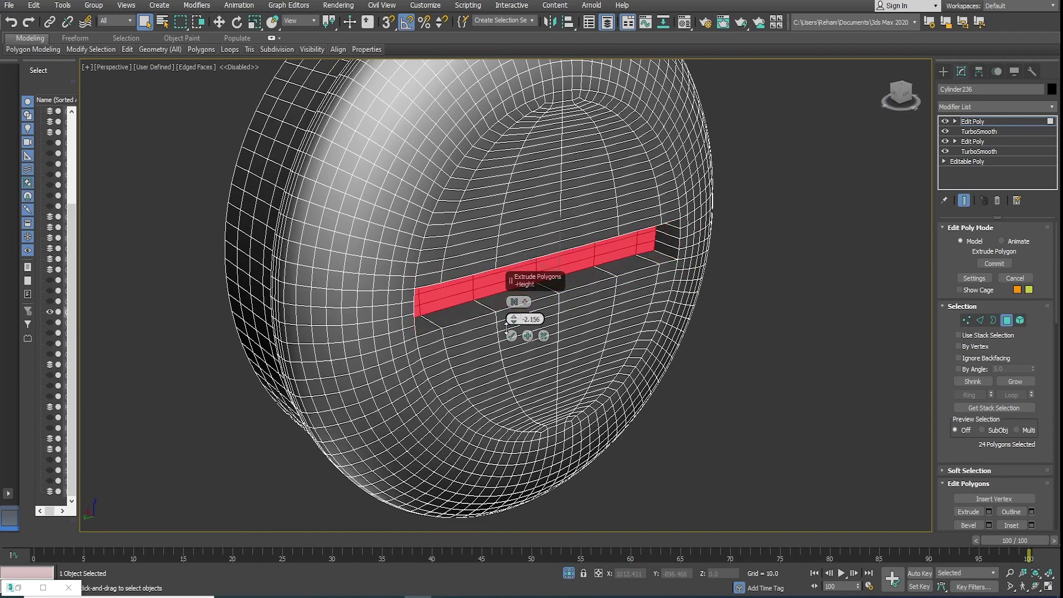
# Step: Try extruding the 24 slot polygons by -2.156 and growing the selection over the slot walls
pyautogui.click(531, 320)
pyautogui.scroll(5, 644, 244)
pyautogui.click(1015, 382)
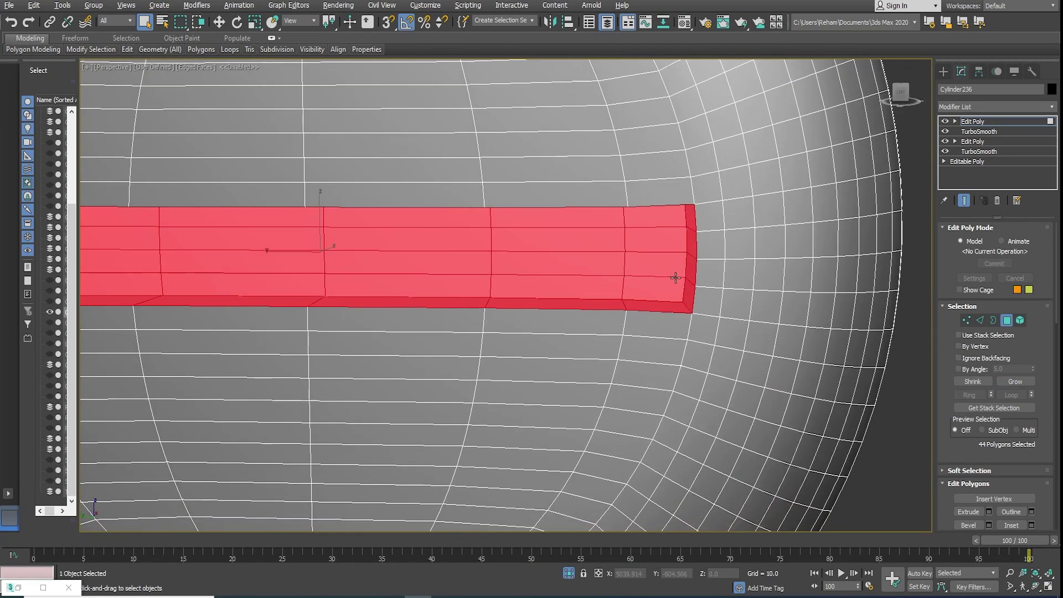
pyautogui.hotkey('ctrl', 'z')
# Step: Inset the 24 slot polygons slightly and extrude them inward by -0.962 to cut the slot
pyautogui.rightClick(640, 227)
pyautogui.click(571, 302)
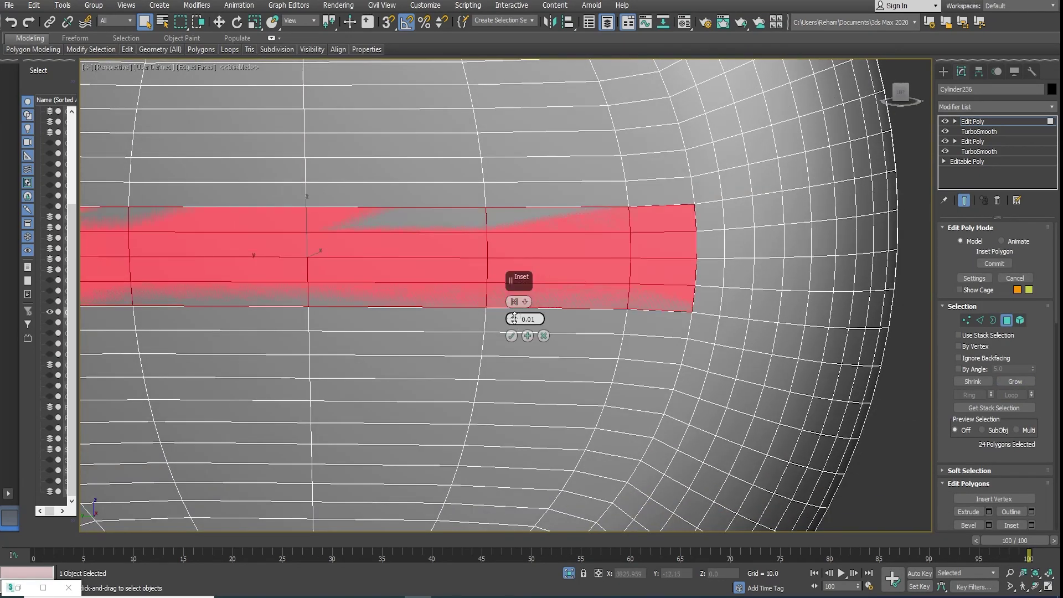
pyautogui.rightClick(610, 254)
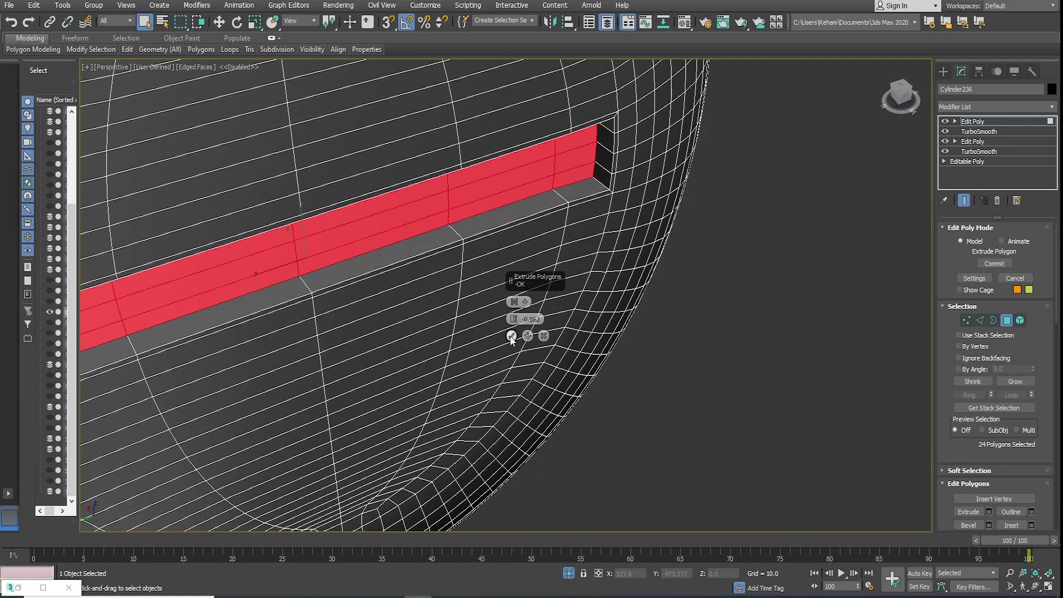
pyautogui.click(511, 336)
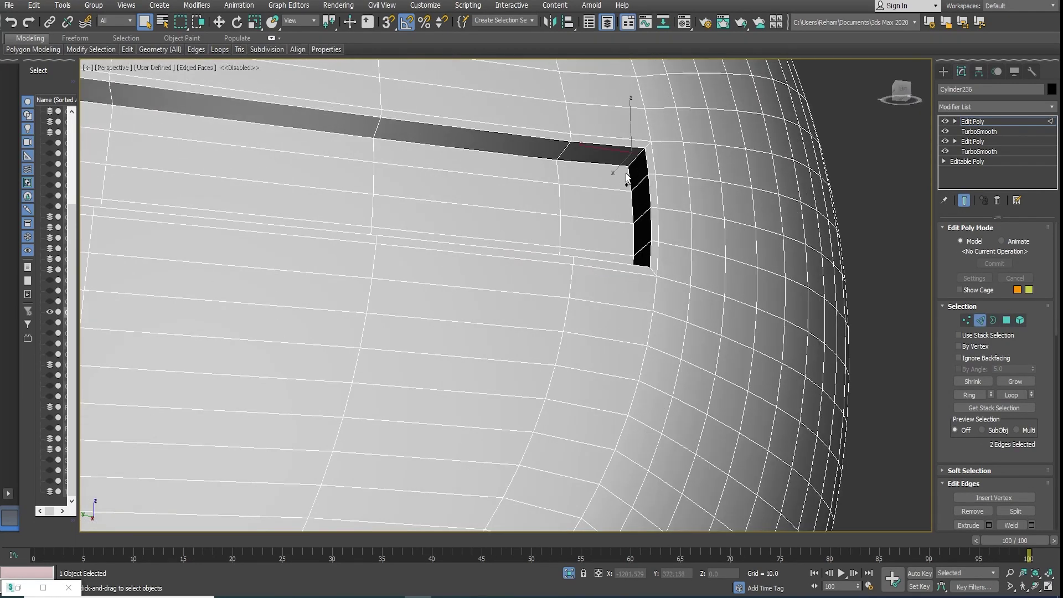
# Step: Round one end of the slot by moving its corner edges inward with the Edge constraint
pyautogui.press('w')
pyautogui.keyDown('alt'); pyautogui.moveTo(627, 180); pyautogui.dragTo(680, 198, button='middle'); pyautogui.keyUp('alt')
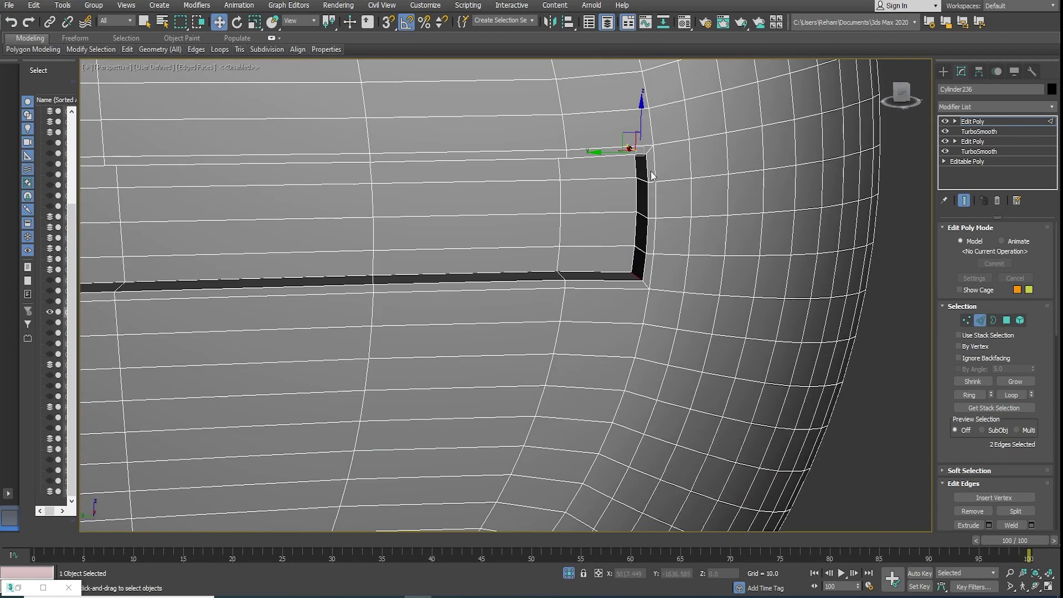
pyautogui.moveTo(525, 161)
pyautogui.keyDown('alt'); pyautogui.mouseDown(button='middle')
pyautogui.moveTo(623, 222)
pyautogui.moveTo(601, 184)
pyautogui.mouseUp(button='middle'); pyautogui.keyUp('alt')
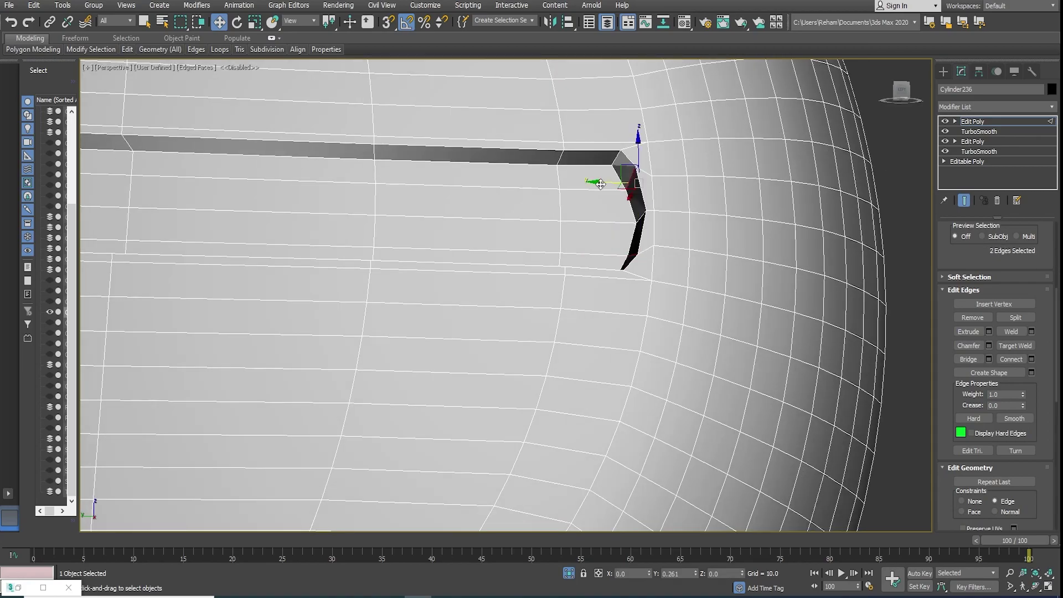
pyautogui.keyDown('alt'); pyautogui.moveTo(610, 224); pyautogui.dragTo(571, 235, button='middle'); pyautogui.keyUp('alt')
pyautogui.scroll(-5, 571, 236)
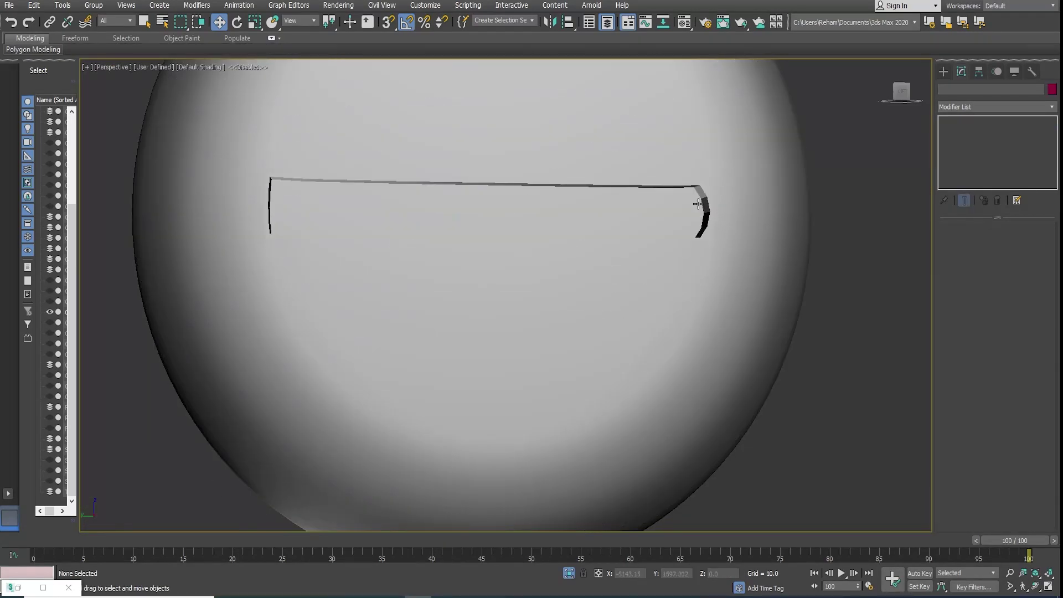
# Step: Mirror the rounded slot end with a Symmetry modifier, add an Edit Poly above it and select the slot end's edges
pyautogui.click(969, 106)
pyautogui.click(965, 358)
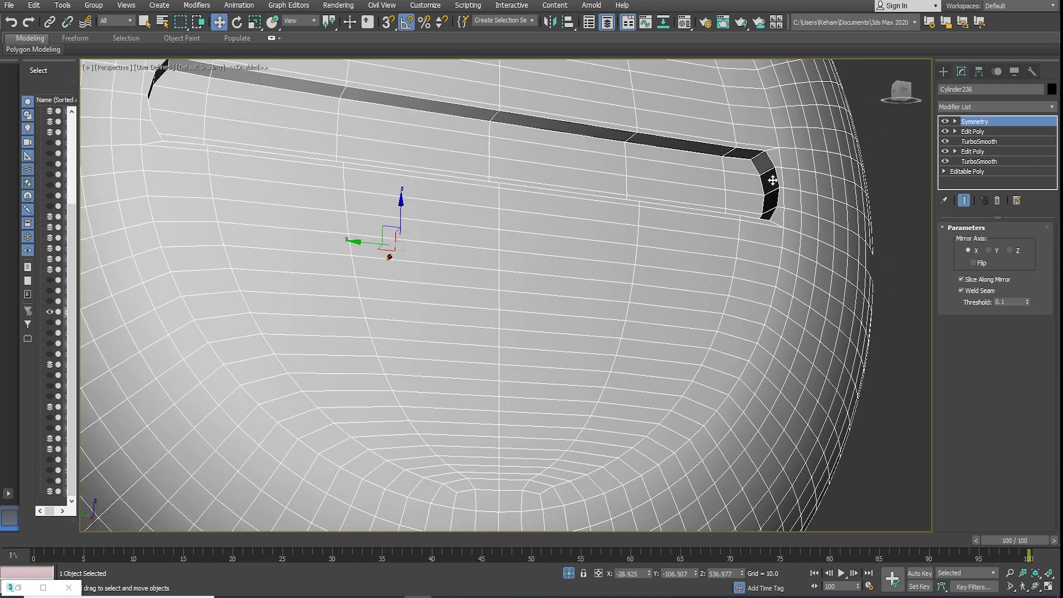
pyautogui.click(975, 105)
pyautogui.click(966, 106)
pyautogui.click(965, 105)
pyautogui.click(969, 233)
pyautogui.press('2')
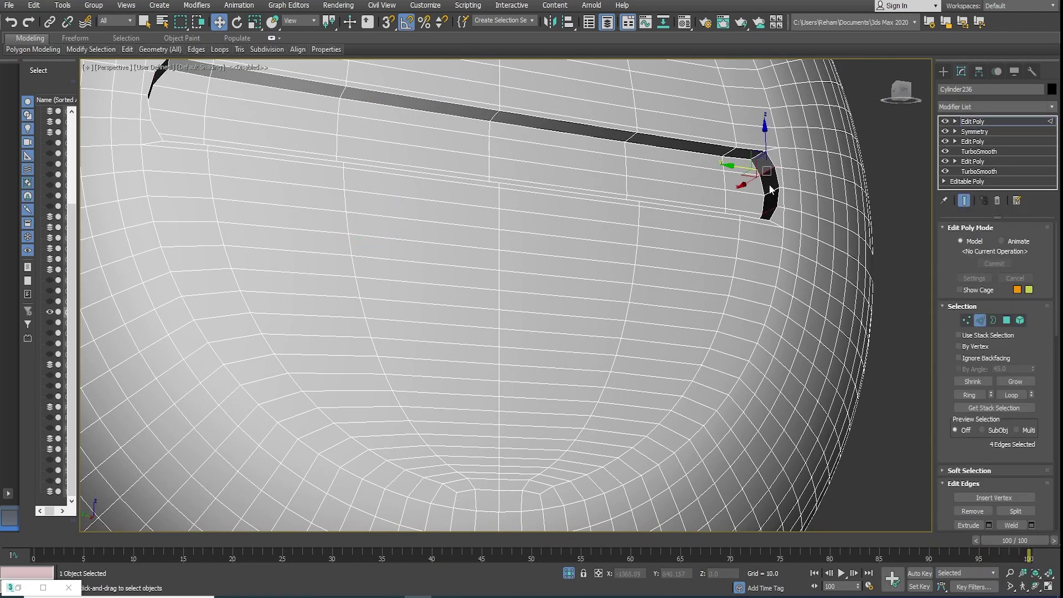
# Step: Inspect the slotted knob without edge display, and leave isolation to examine the whole model from several angles
pyautogui.scroll(-6, 850, 367)
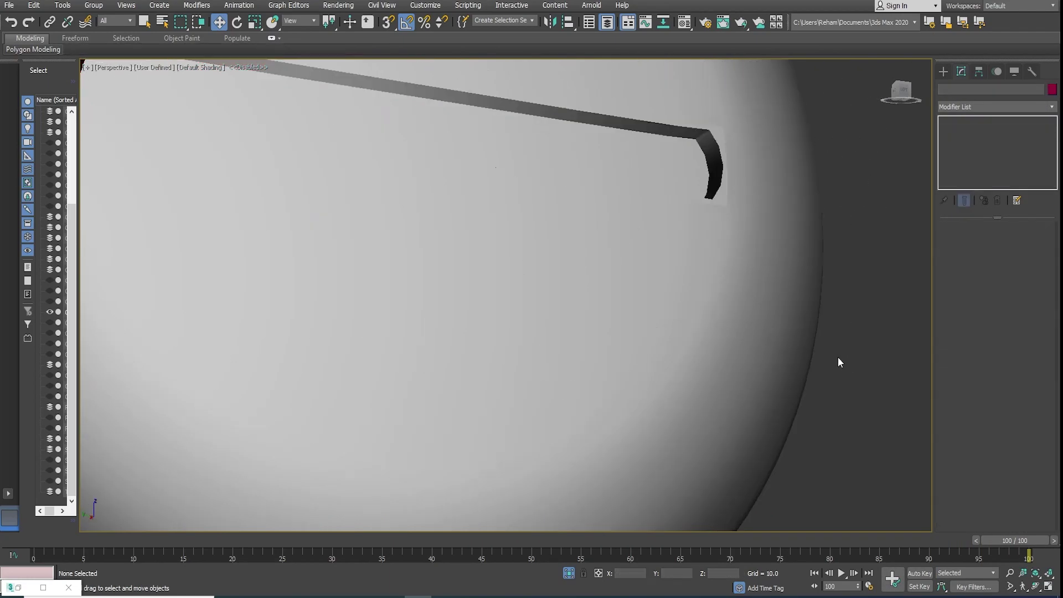
pyautogui.press('F4')
pyautogui.keyDown('alt'); pyautogui.moveTo(670, 330); pyautogui.dragTo(775, 327, button='middle'); pyautogui.keyUp('alt')
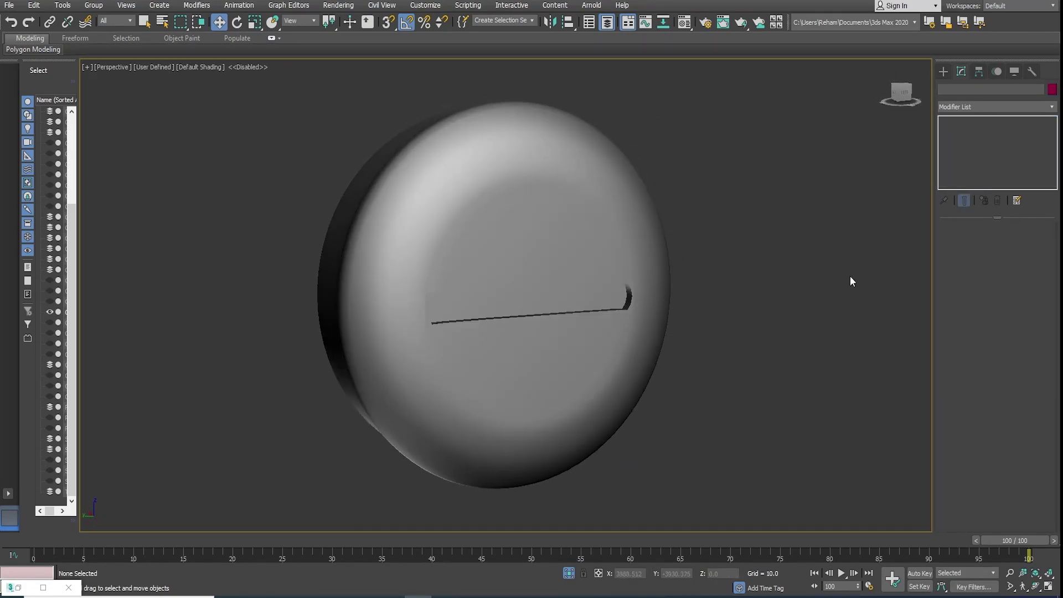
pyautogui.hotkey('alt', 'q')
pyautogui.moveTo(656, 290)
pyautogui.keyDown('alt'); pyautogui.mouseDown(button='middle')
pyautogui.moveTo(752, 343)
pyautogui.moveTo(602, 338)
pyautogui.moveTo(652, 348)
pyautogui.moveTo(575, 201)
pyautogui.moveTo(816, 287)
pyautogui.moveTo(819, 317)
pyautogui.moveTo(679, 354)
pyautogui.moveTo(642, 304)
pyautogui.moveTo(763, 322)
pyautogui.moveTo(392, 185)
pyautogui.moveTo(438, 275)
pyautogui.mouseUp(button='middle'); pyautogui.keyUp('alt')
pyautogui.press('F4')
pyautogui.press('F4')
pyautogui.keyDown('alt'); pyautogui.moveTo(597, 282); pyautogui.dragTo(747, 284, button='middle'); pyautogui.keyUp('alt')
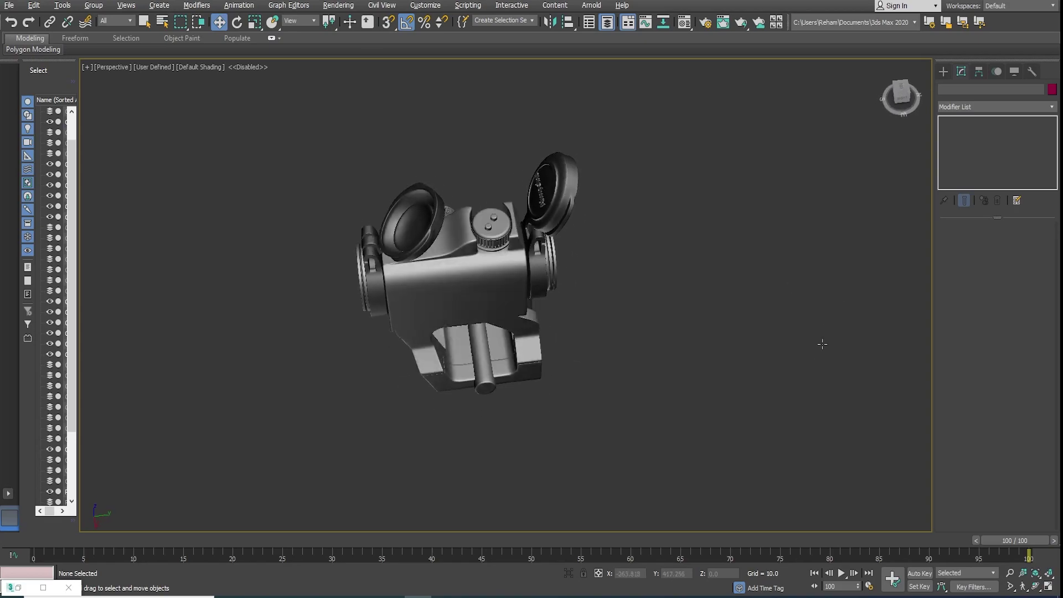